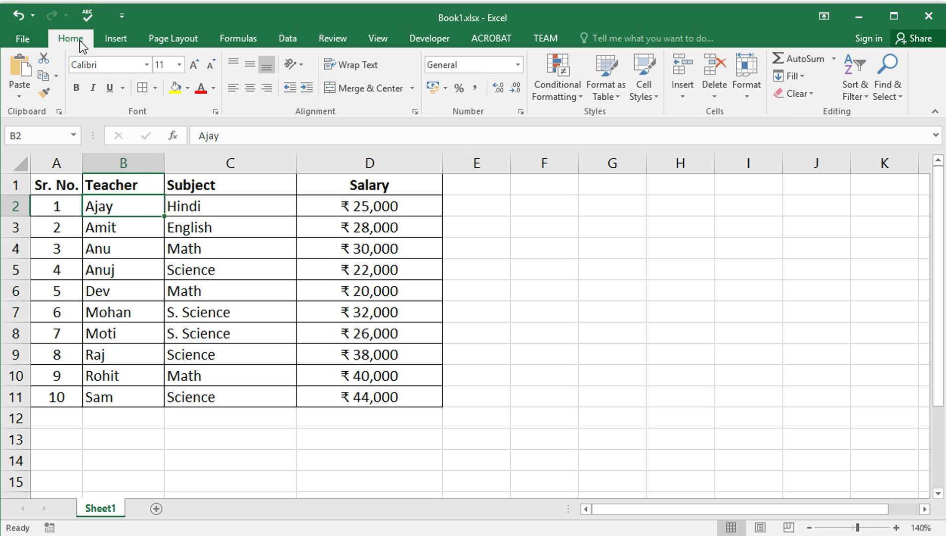
pyautogui.click(285, 39)
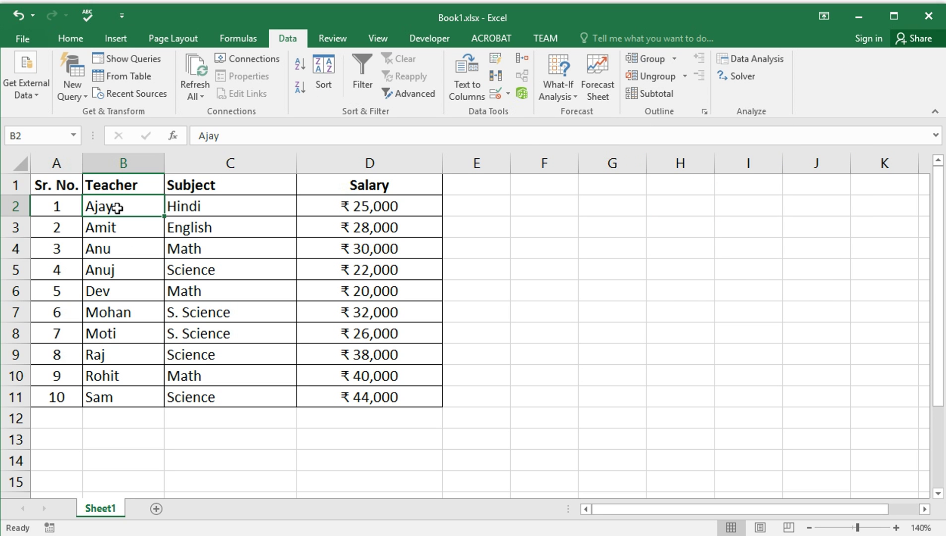
pyautogui.click(69, 185)
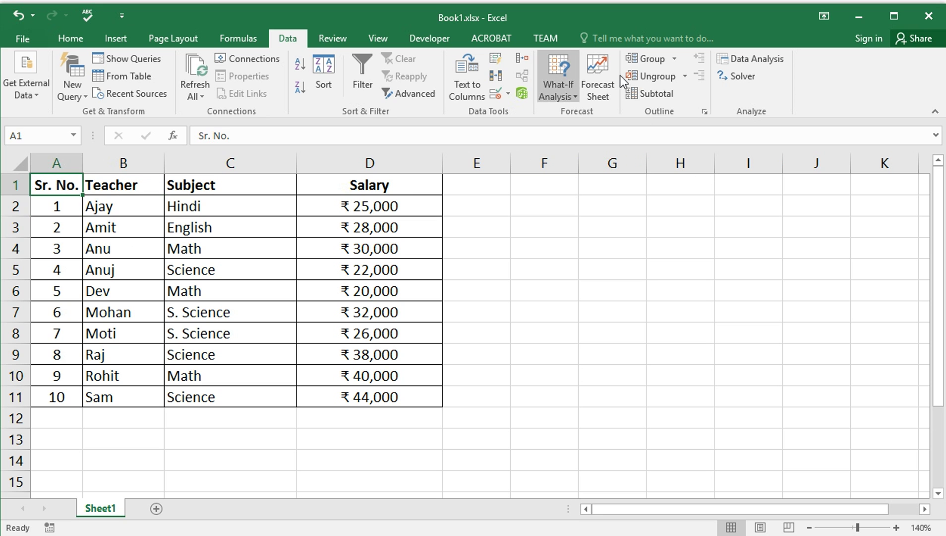
pyautogui.click(644, 58)
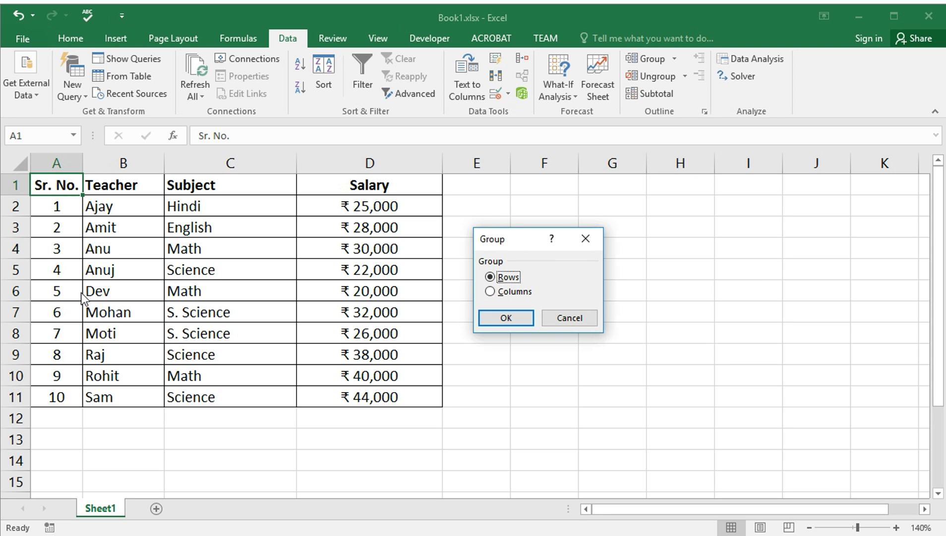
pyautogui.click(566, 321)
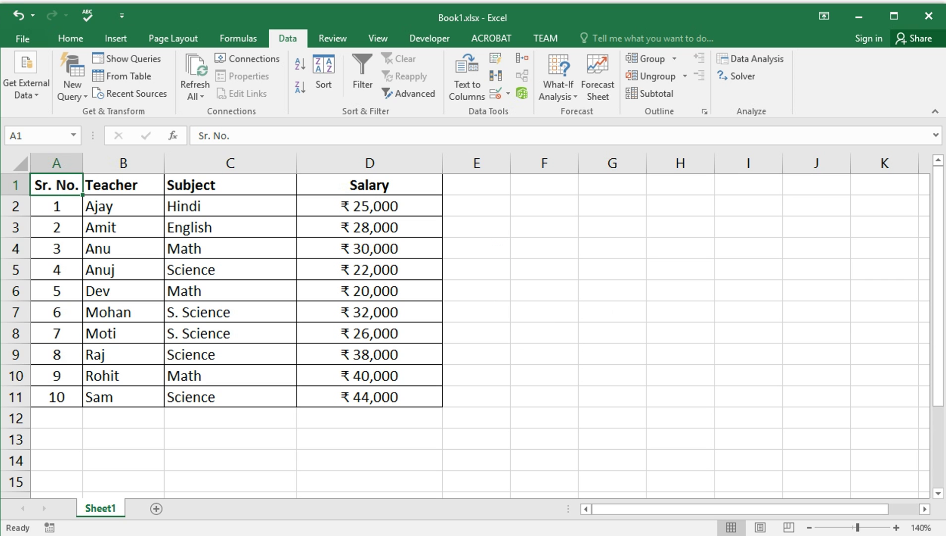
# Group rows 1 to 11 of the teacher table, and test the group by collapsing and expanding it.
pyautogui.moveTo(52, 183); pyautogui.dragTo(70, 397)
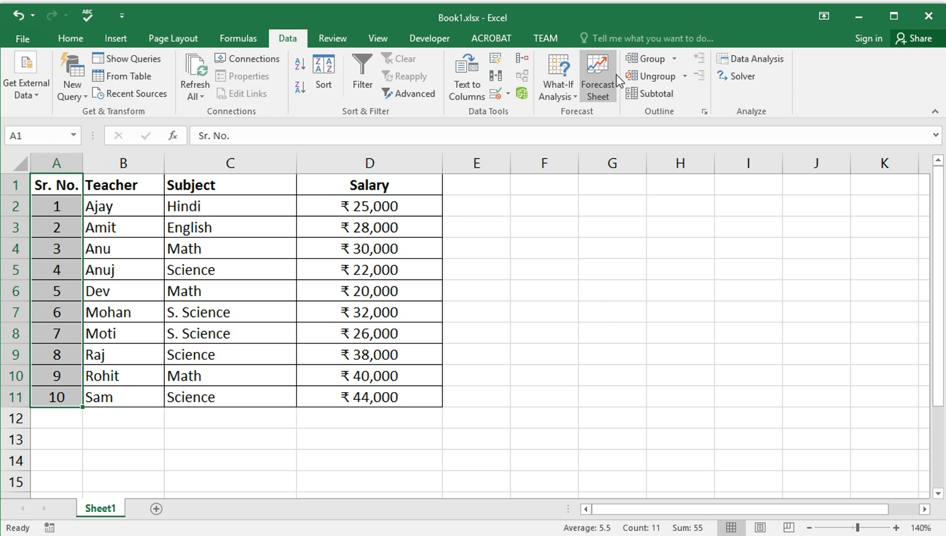
pyautogui.click(645, 58)
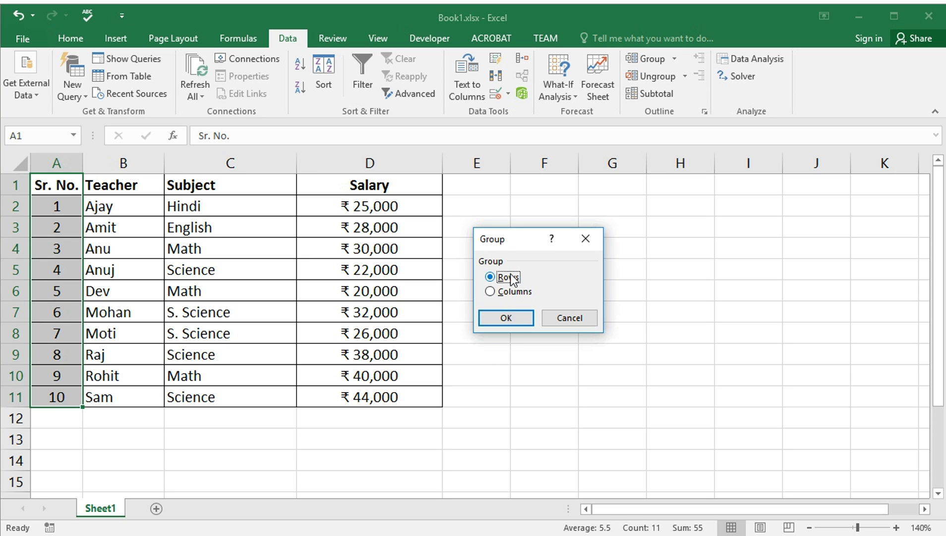
pyautogui.click(507, 318)
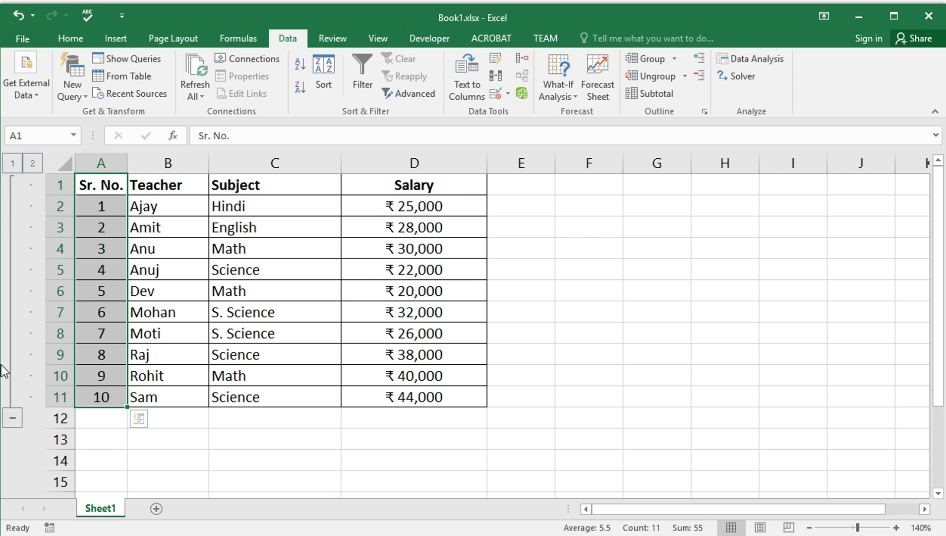
pyautogui.click(12, 422)
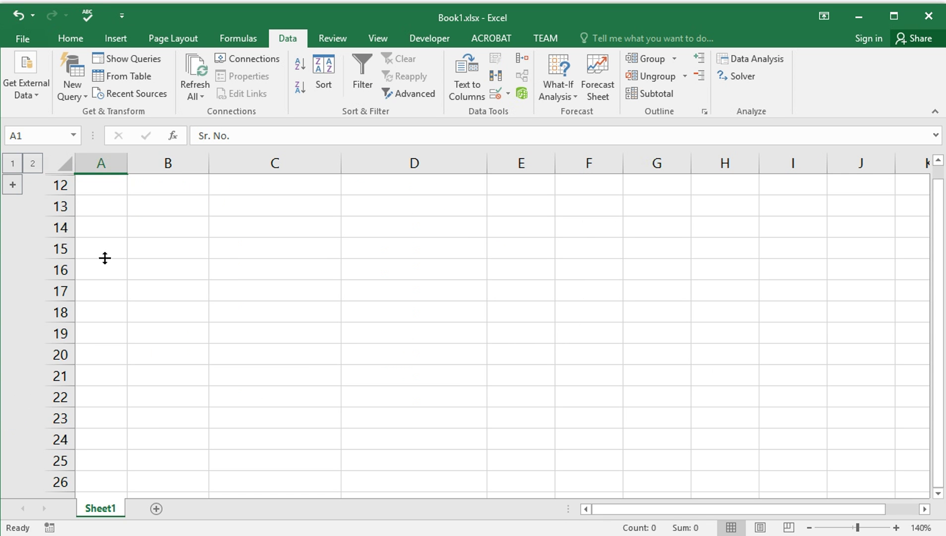
pyautogui.click(12, 185)
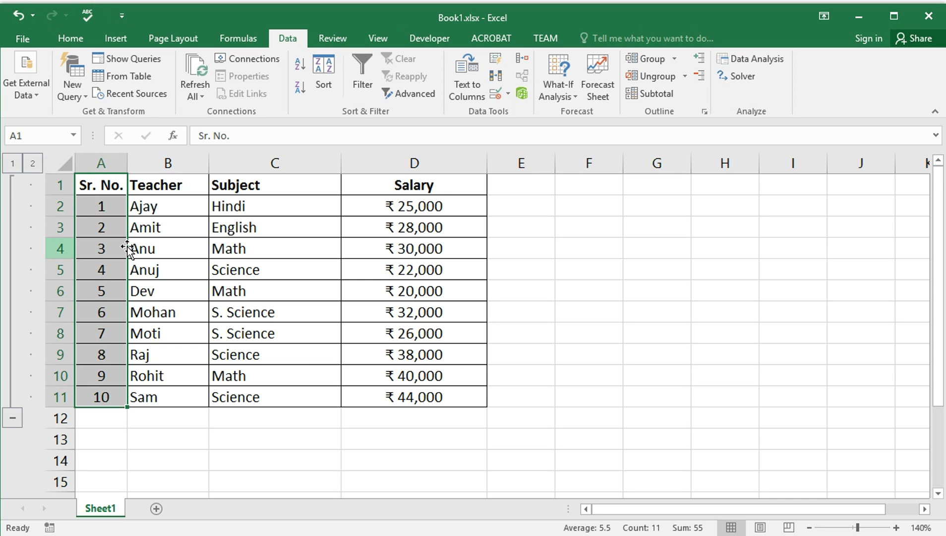
# Group data rows 2 to 11 as a nested level that leaves out the header row.
pyautogui.click(100, 206)
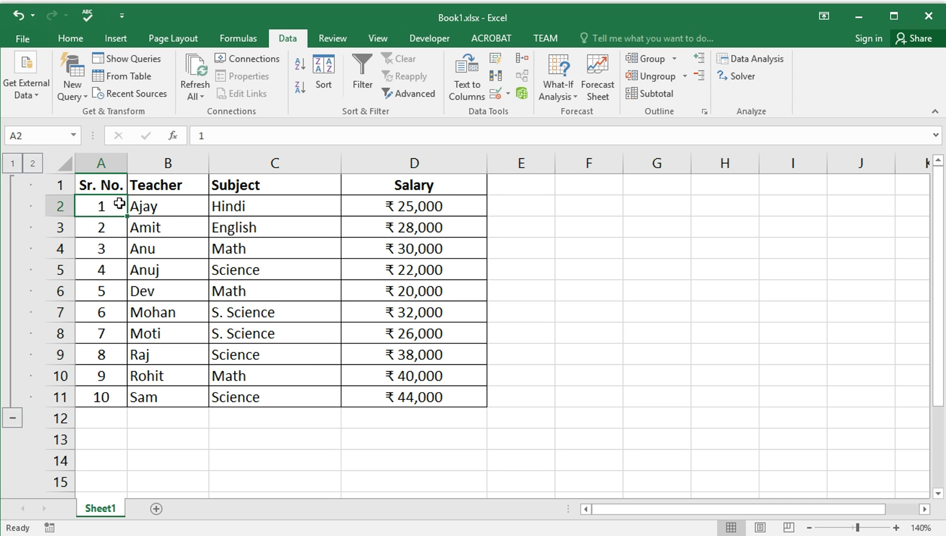
pyautogui.moveTo(104, 208); pyautogui.dragTo(101, 396)
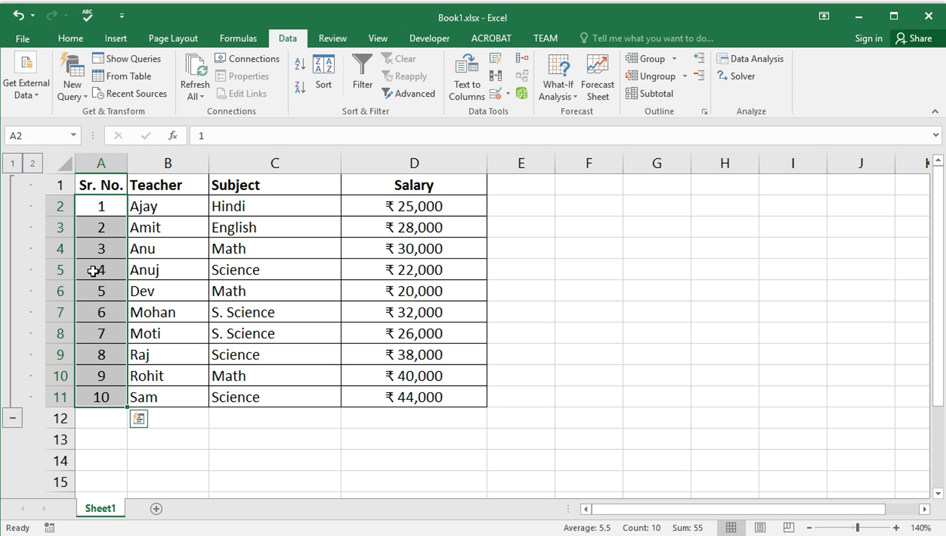
pyautogui.click(655, 61)
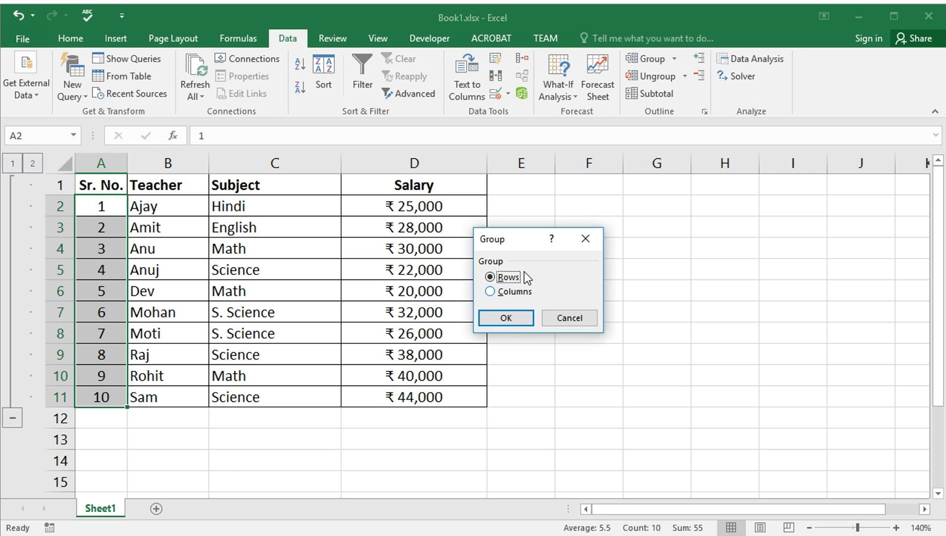
pyautogui.click(516, 318)
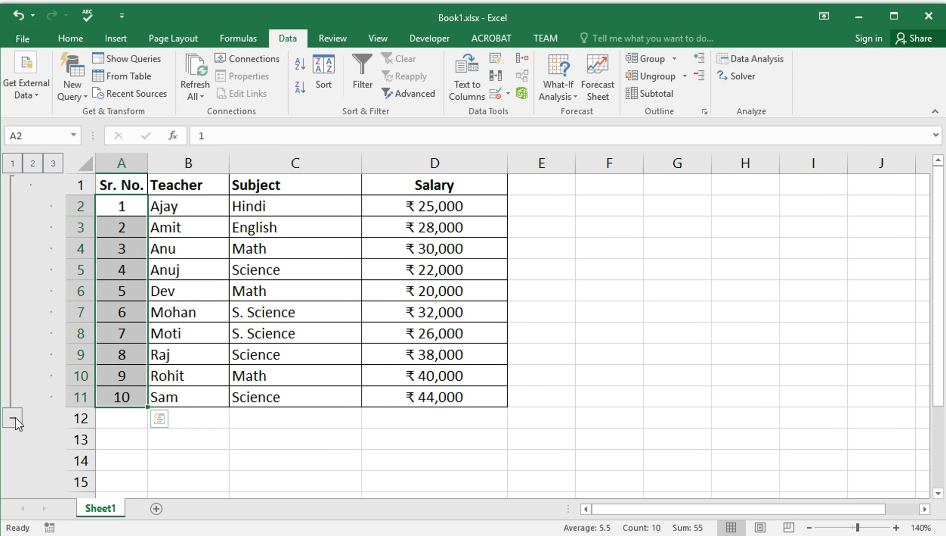
# Collapse and expand the whole row group, and reduce the outline to level 2 and restore the rows twice.
pyautogui.click(13, 418)
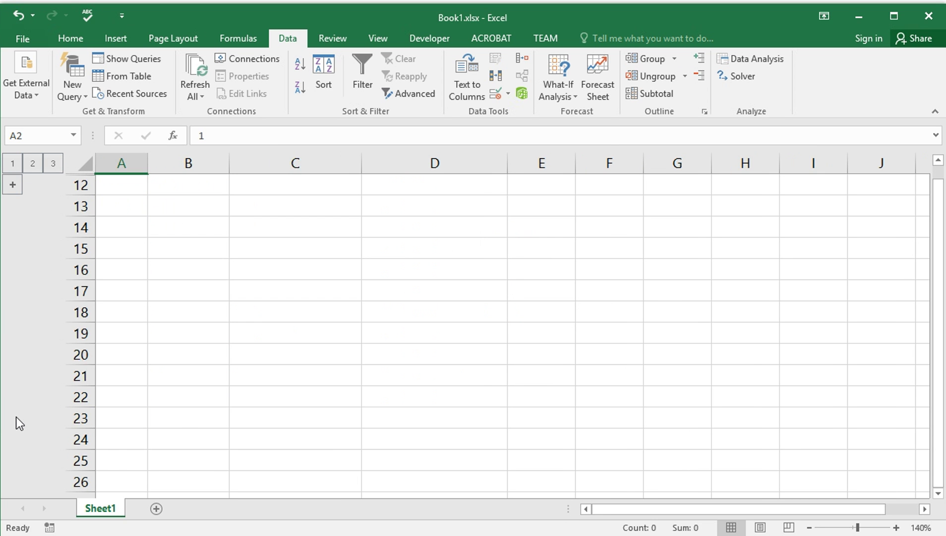
pyautogui.click(13, 188)
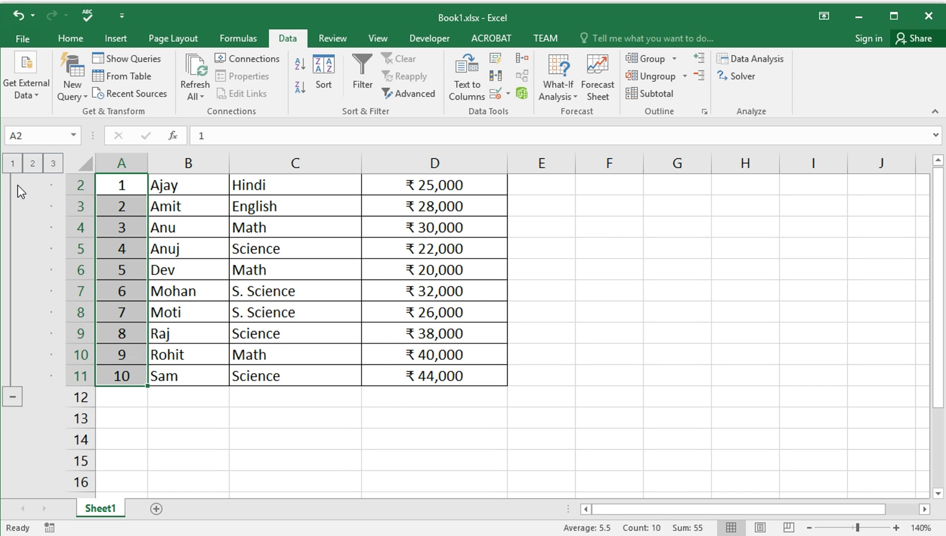
pyautogui.click(35, 163)
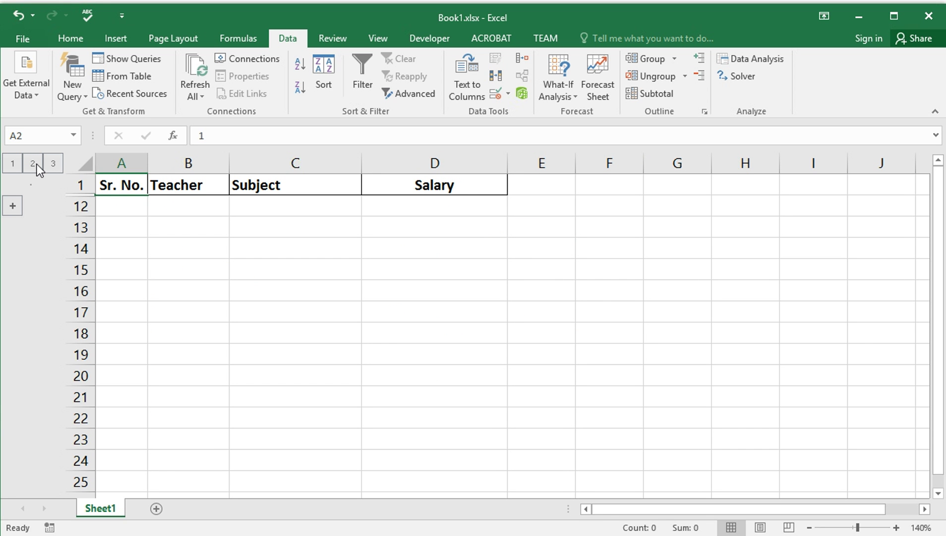
pyautogui.click(14, 206)
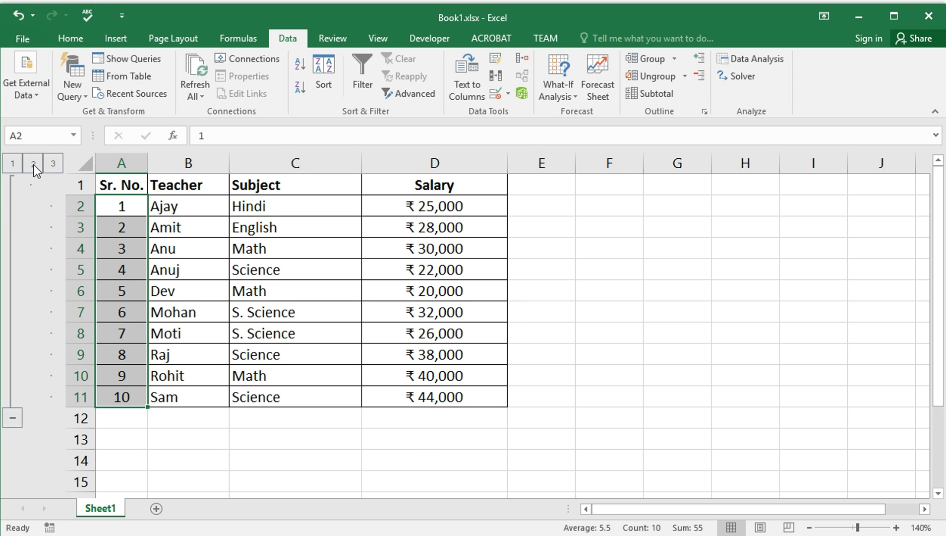
pyautogui.click(33, 164)
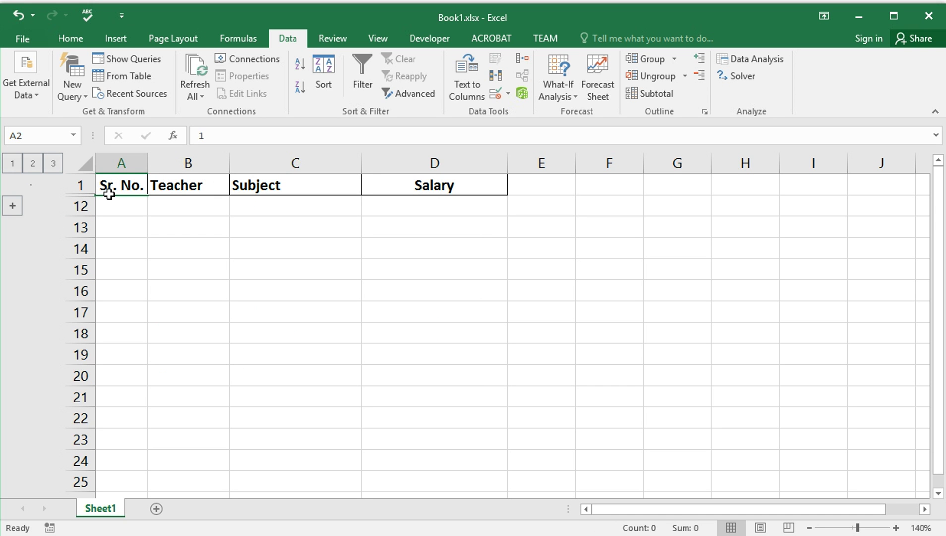
pyautogui.click(14, 206)
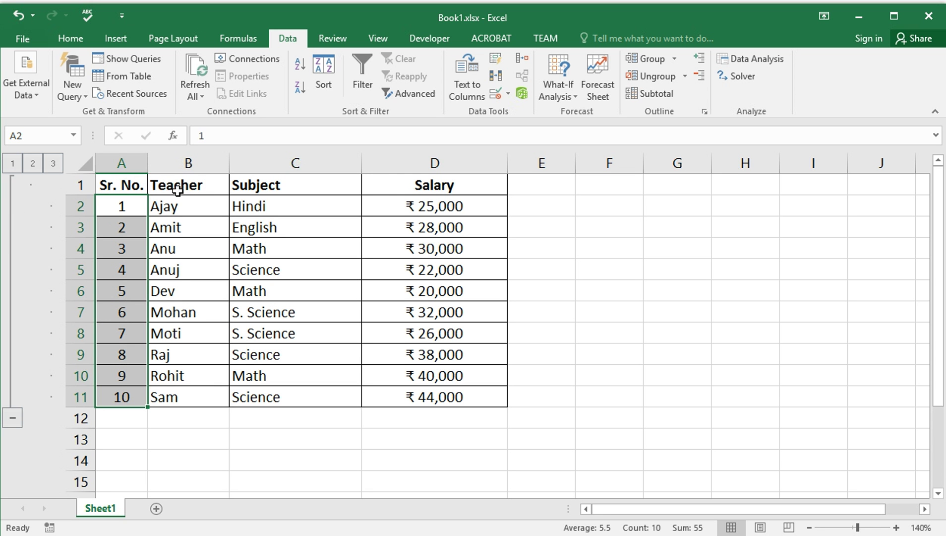
# Group the Subject and Salary columns (C and D), and test the group by collapsing and expanding it.
pyautogui.click(253, 184)
pyautogui.moveTo(363, 184); pyautogui.dragTo(409, 183)
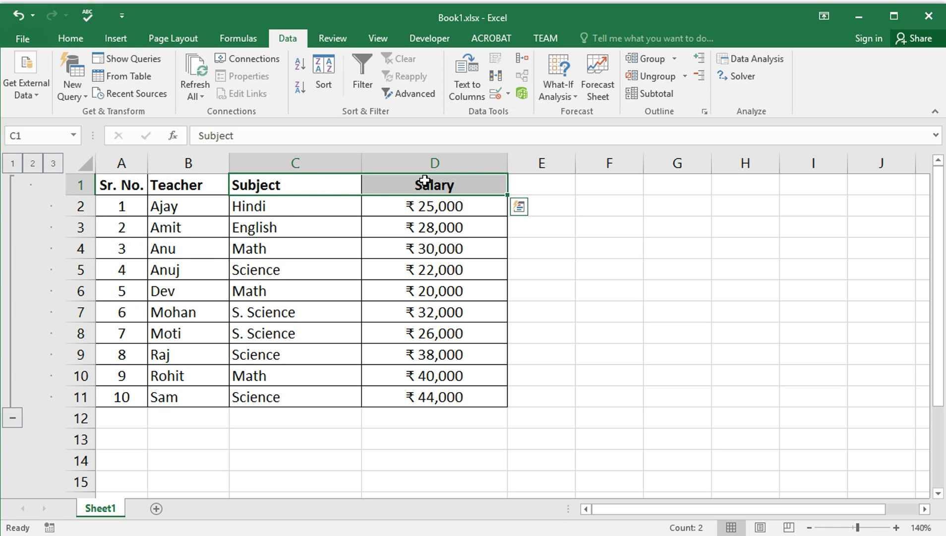
pyautogui.click(647, 58)
pyautogui.click(524, 294)
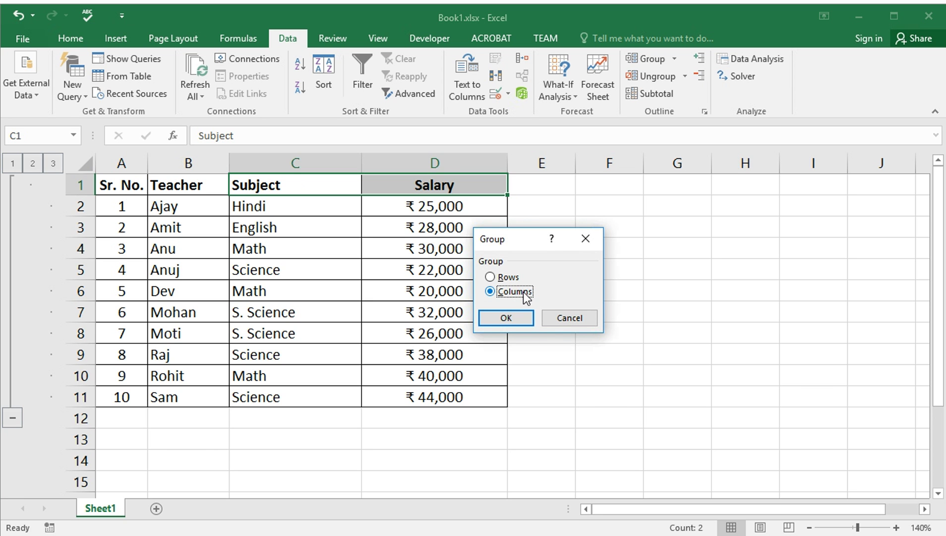
pyautogui.click(506, 318)
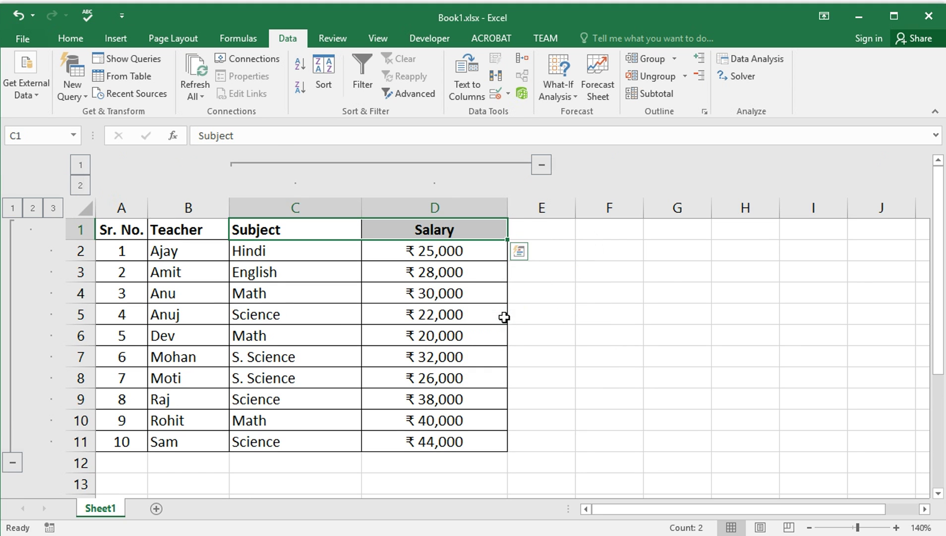
pyautogui.click(541, 165)
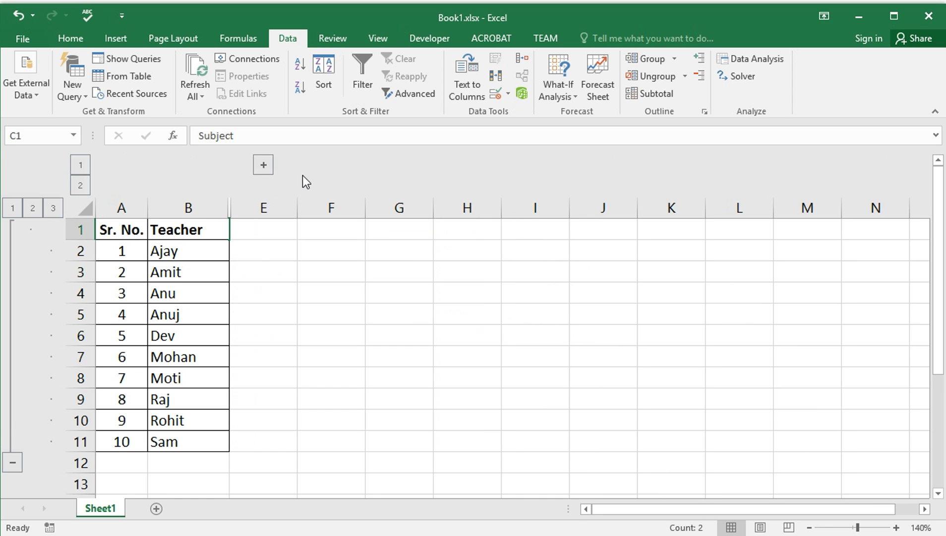
pyautogui.click(263, 165)
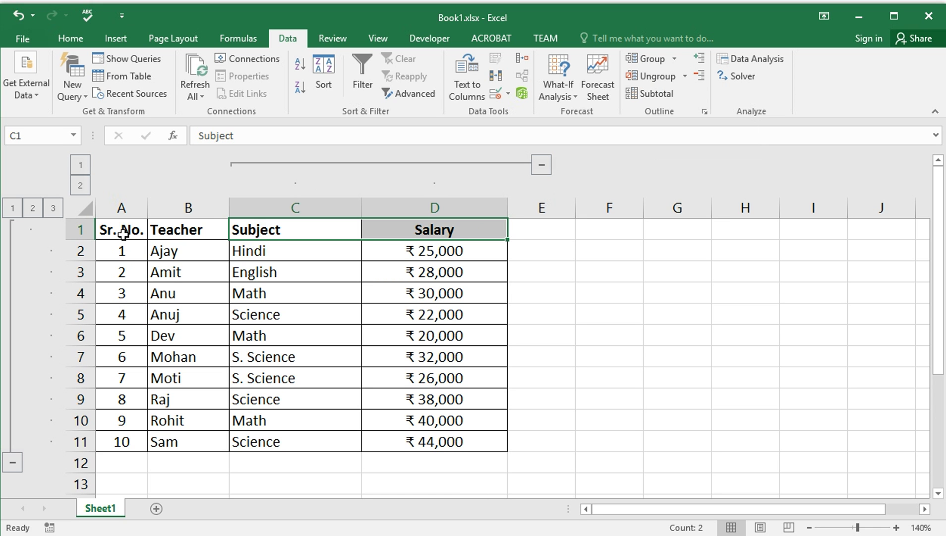
# Ungroup rows 1 to 11 by one outline level, using the range A1:A11.
pyautogui.moveTo(123, 234); pyautogui.dragTo(132, 441)
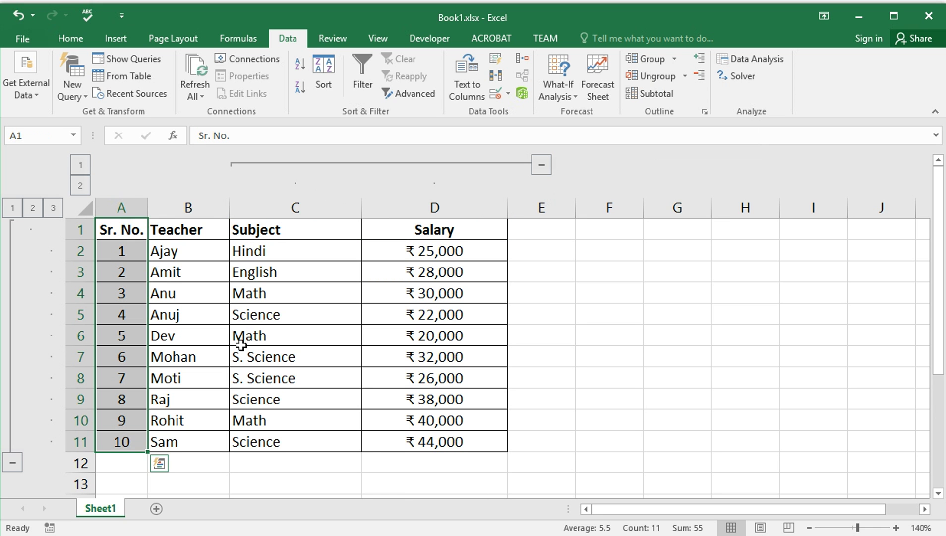
pyautogui.click(647, 74)
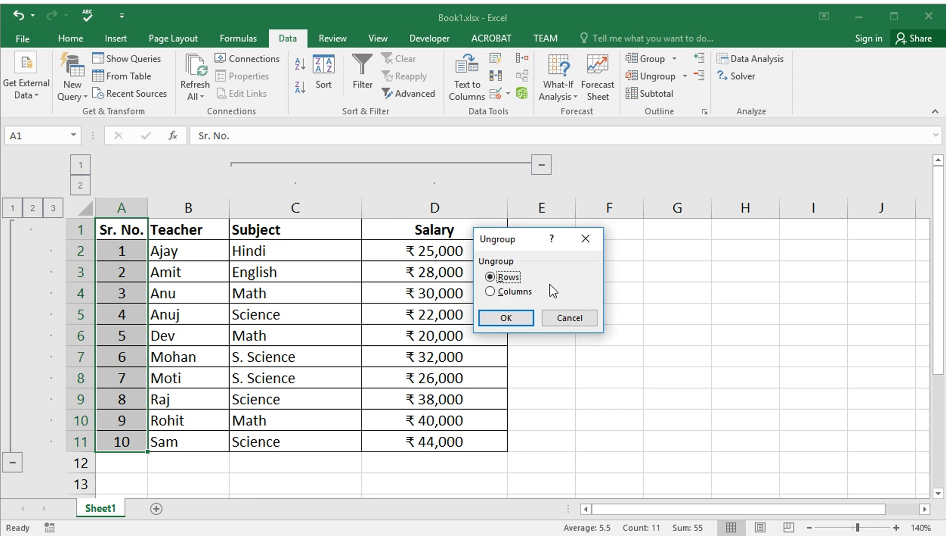
pyautogui.click(506, 319)
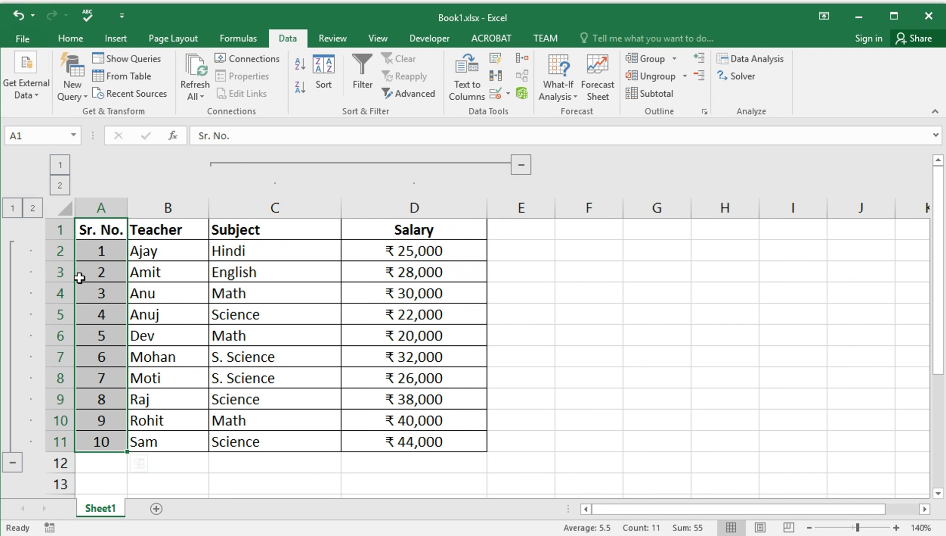
# Ungroup the Subject and Salary columns (C and D).
pyautogui.click(109, 254)
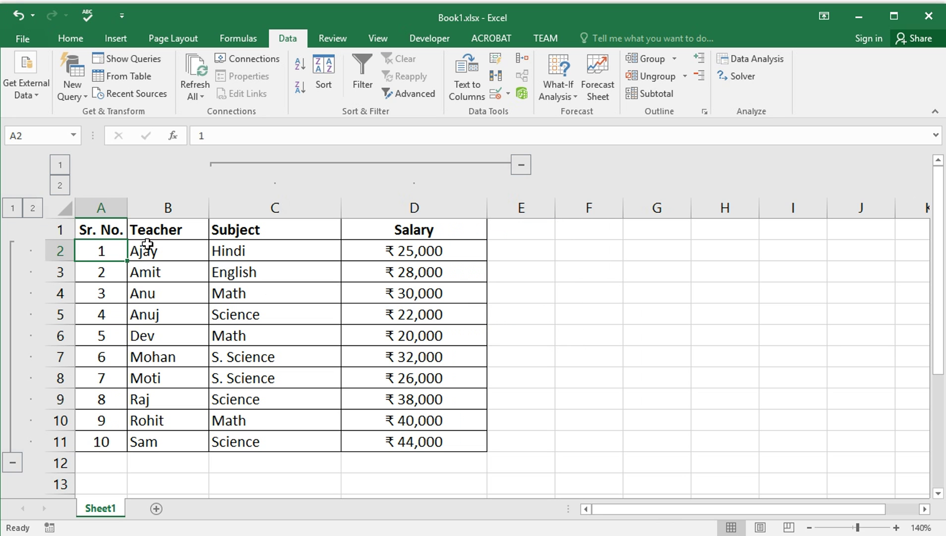
pyautogui.moveTo(260, 226); pyautogui.dragTo(353, 234)
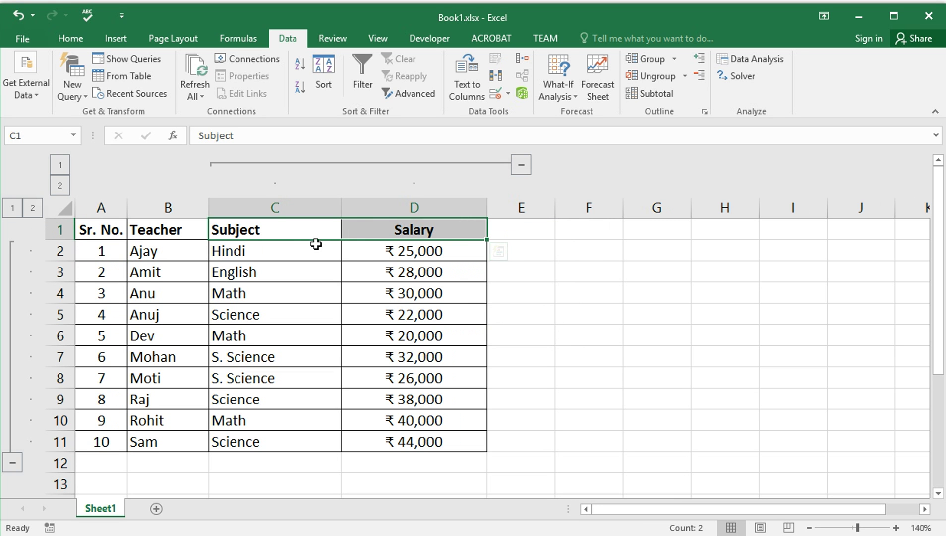
pyautogui.click(652, 78)
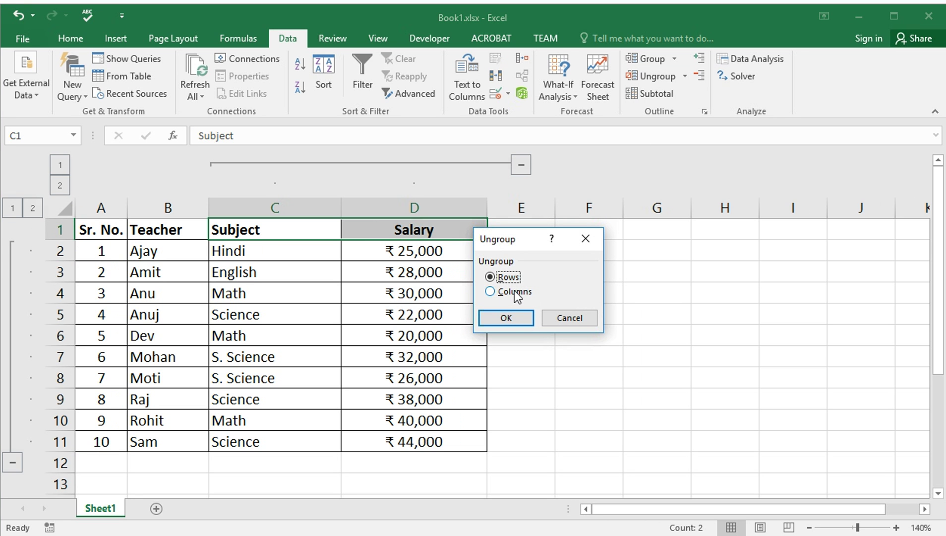
pyautogui.click(507, 317)
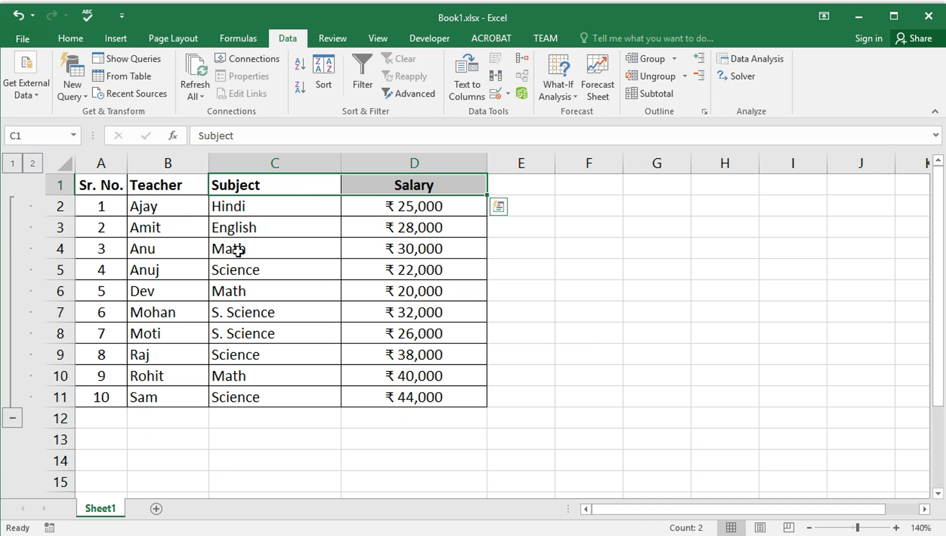
# Ungroup the remaining row group covering rows 2 to 11, and select the Sr. No. header cell.
pyautogui.moveTo(108, 205); pyautogui.dragTo(108, 395)
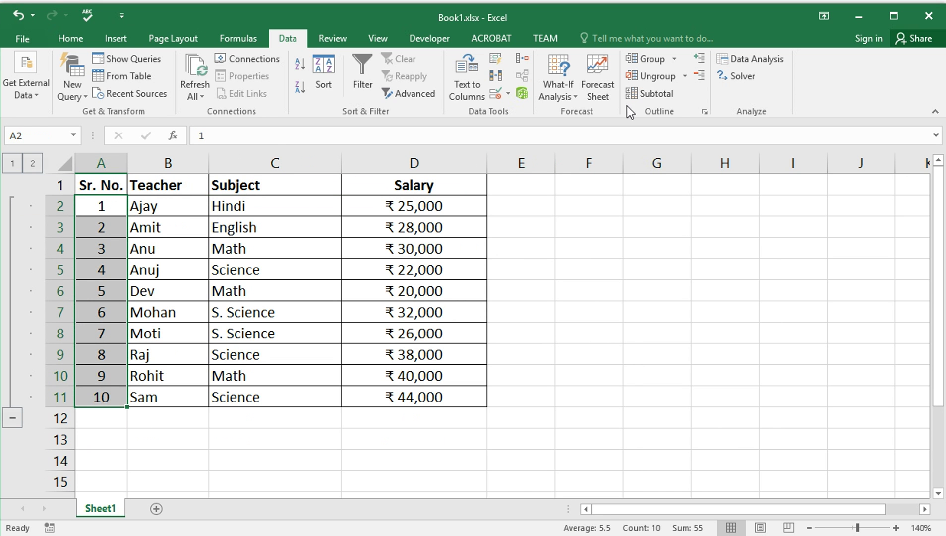
pyautogui.click(654, 77)
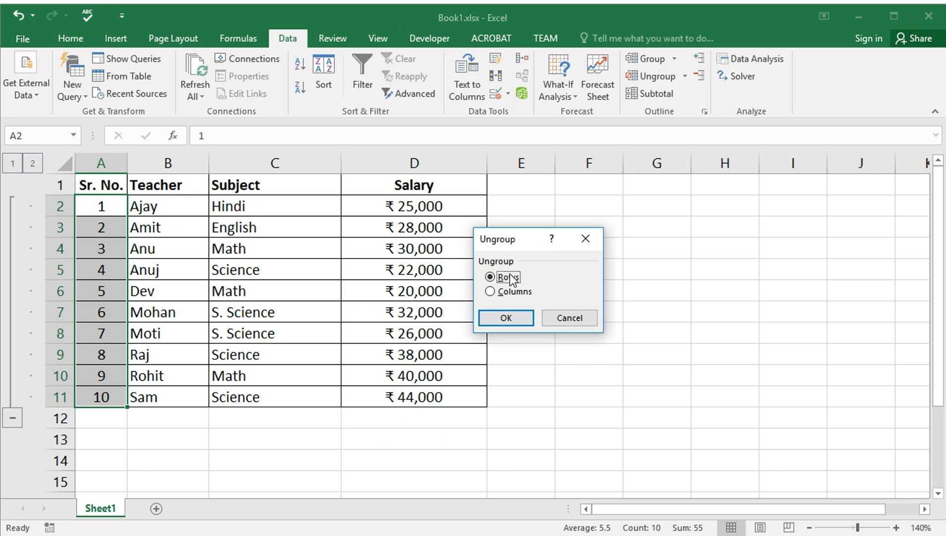
pyautogui.click(506, 318)
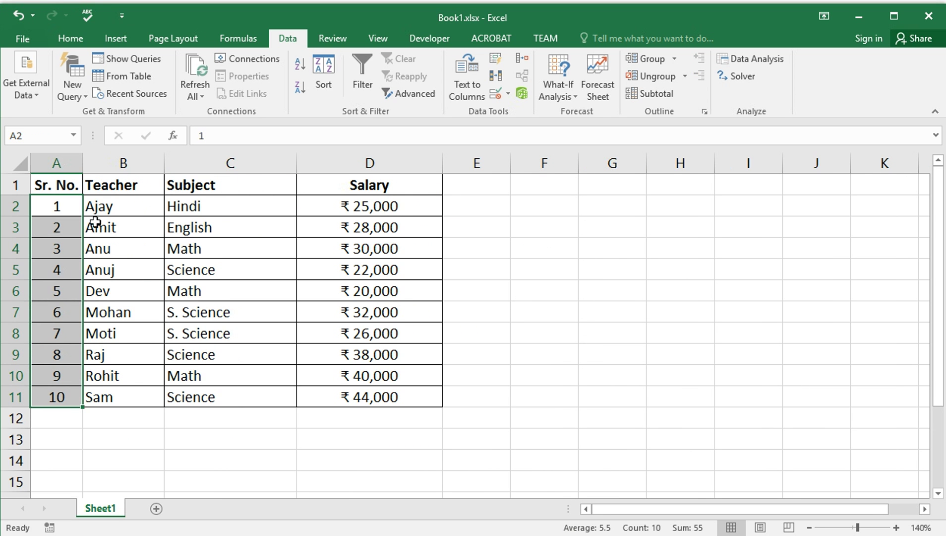
pyautogui.click(38, 187)
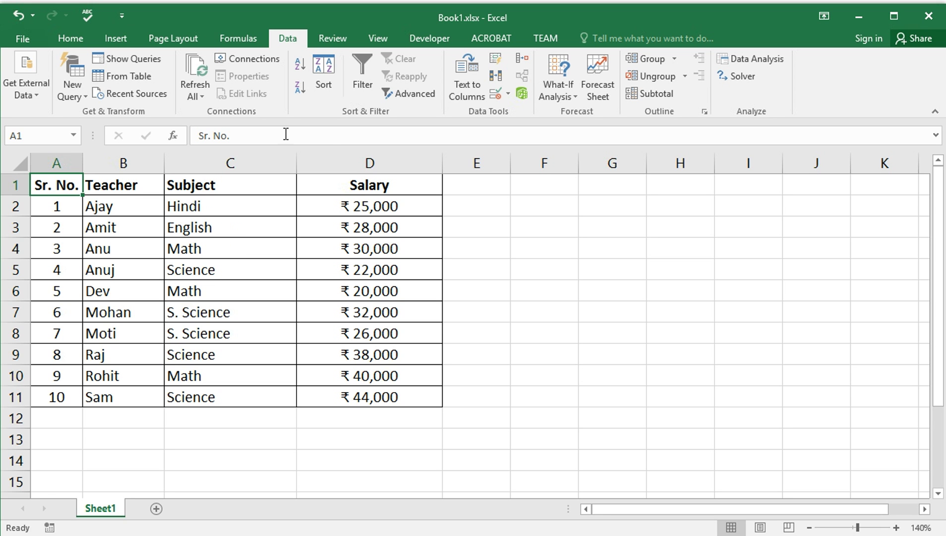
# Sort the teacher table by the Subject column's values from A to Z, and check the resulting order of subjects.
pyautogui.click(324, 66)
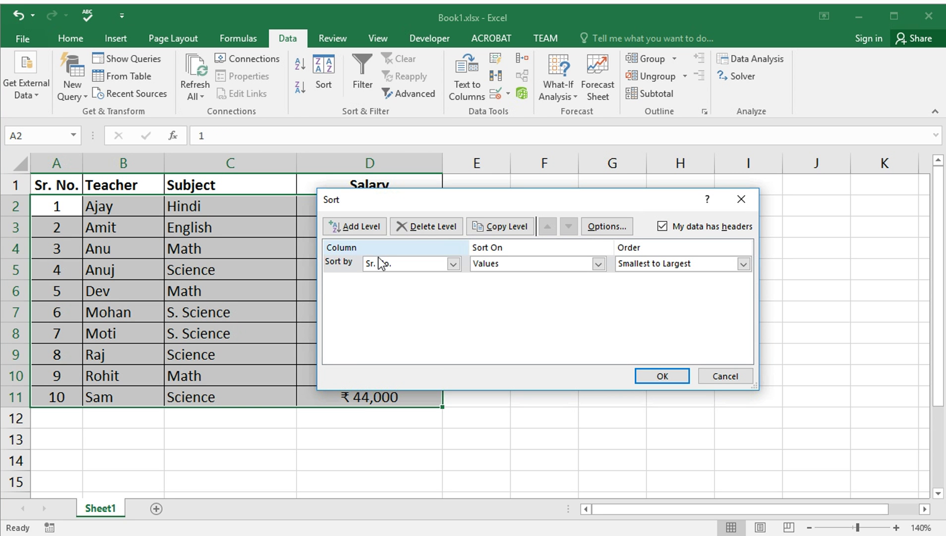
pyautogui.click(454, 262)
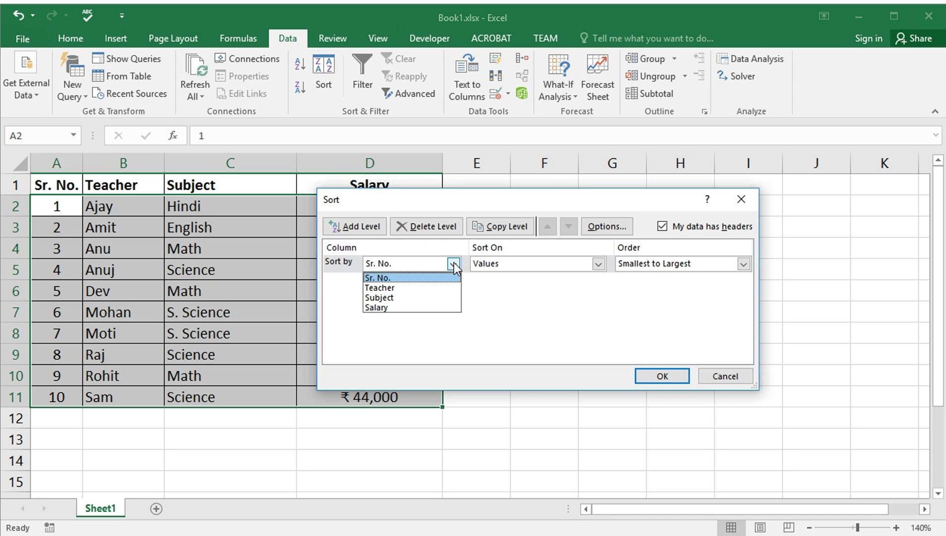
pyautogui.click(427, 300)
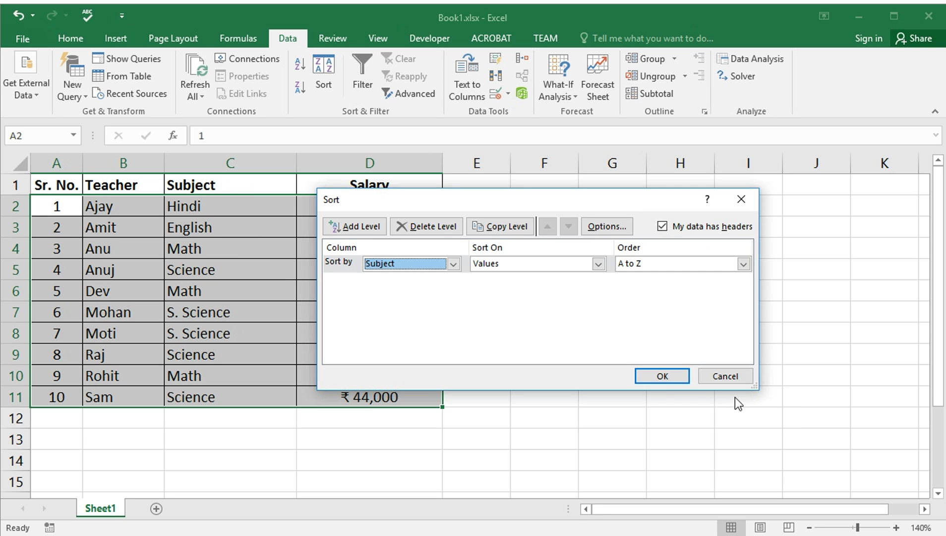
pyautogui.click(663, 376)
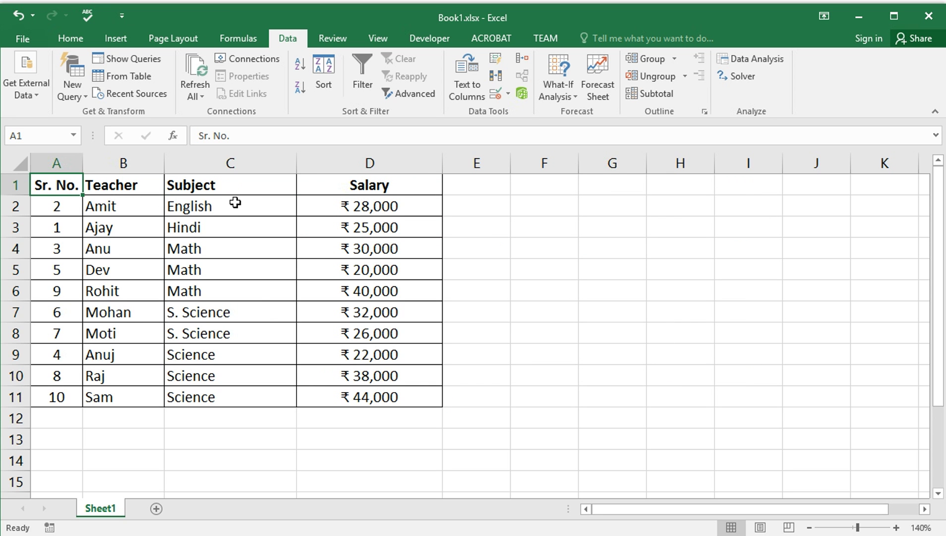
pyautogui.click(222, 207)
pyautogui.click(209, 226)
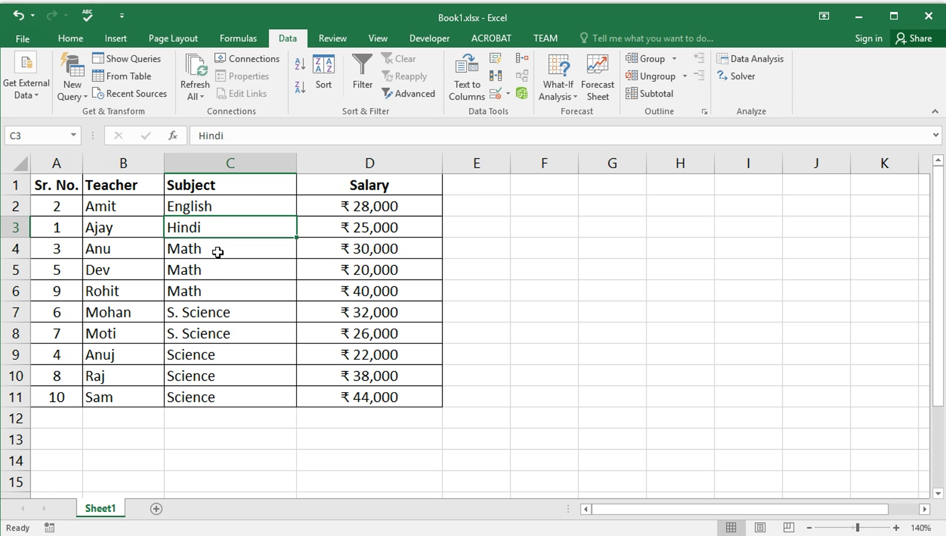
pyautogui.moveTo(214, 254); pyautogui.dragTo(257, 389)
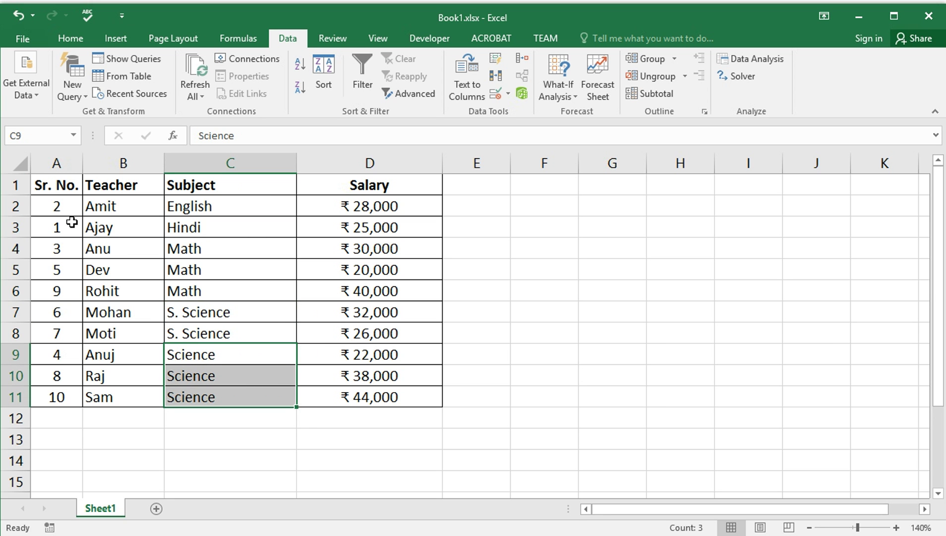
# Add subtotals to the table that sum the Salary column at each change in Subject.
pyautogui.click(58, 189)
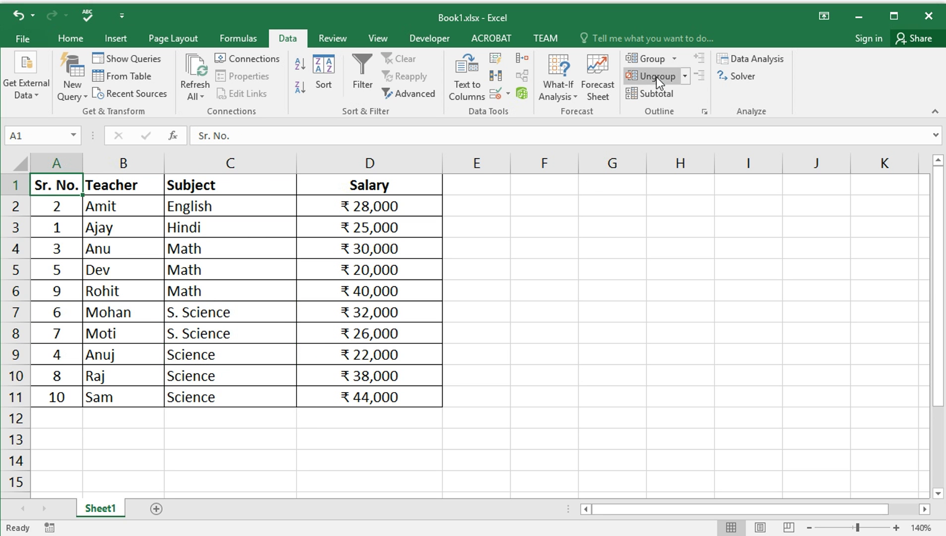
pyautogui.click(632, 94)
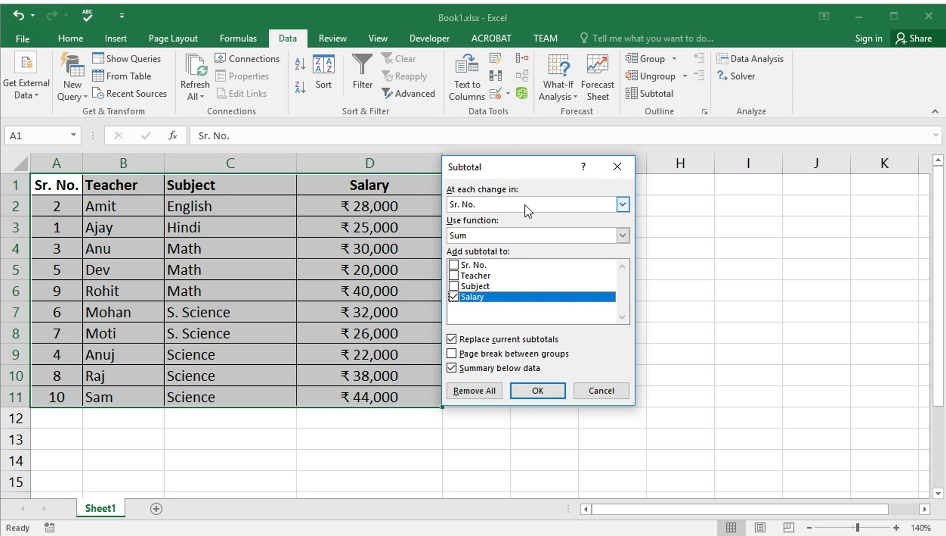
pyautogui.click(499, 201)
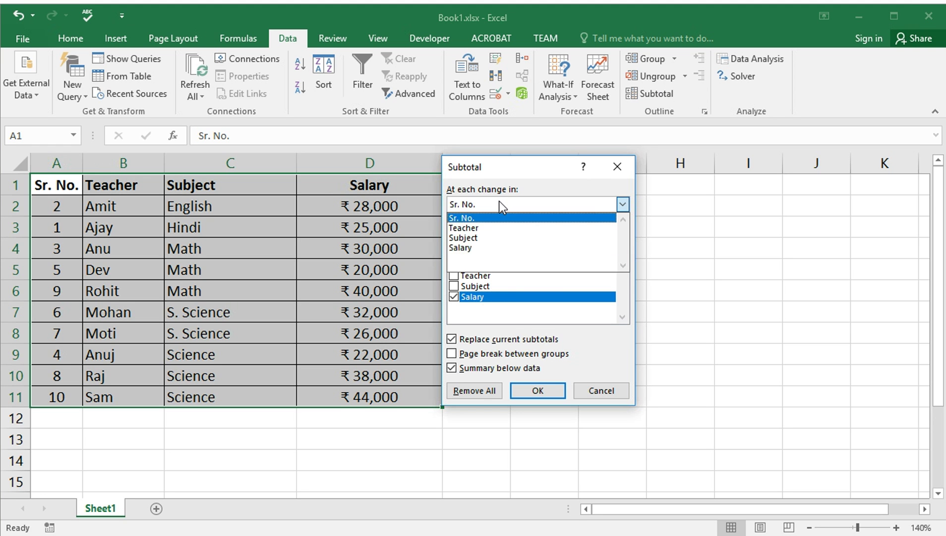
pyautogui.click(496, 238)
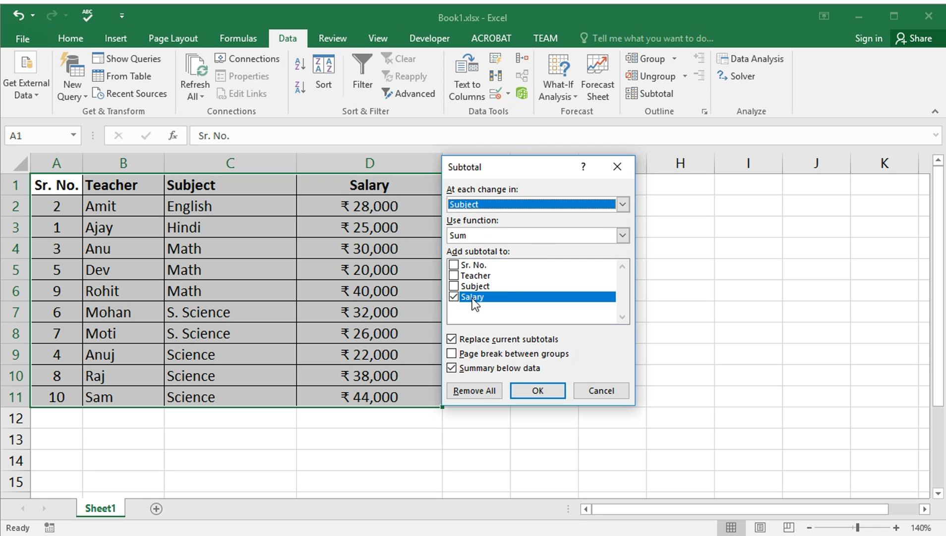
pyautogui.click(538, 390)
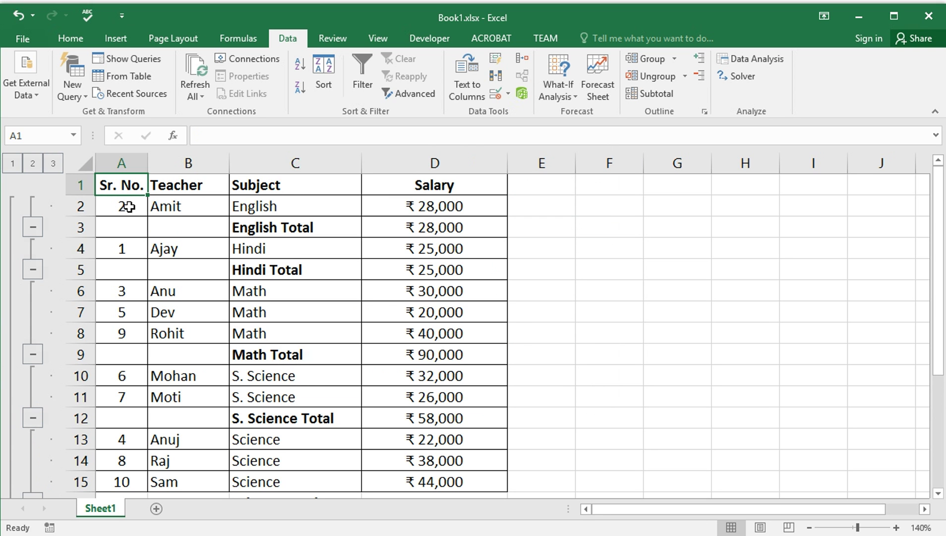
# Examine the subject total rows, their salary values and the grand total against the individual salaries.
pyautogui.click(300, 208)
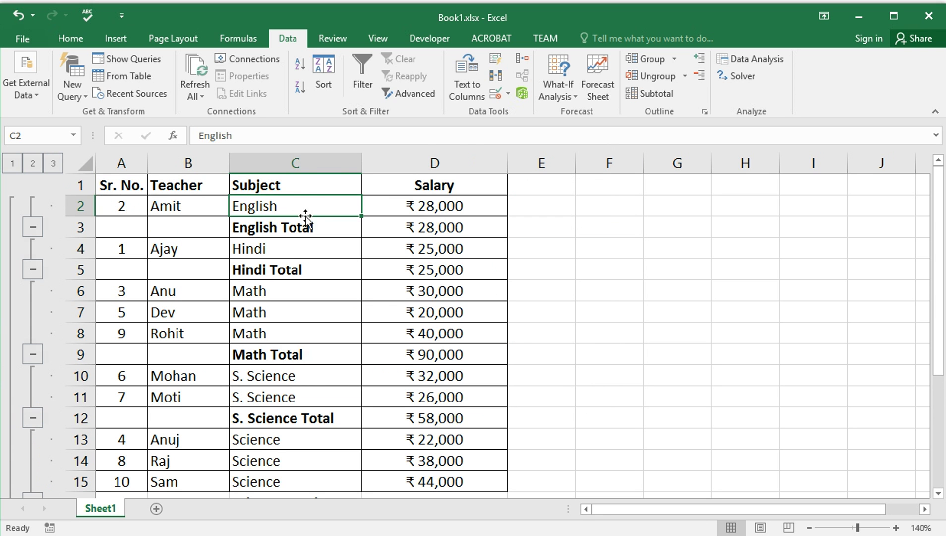
pyautogui.click(423, 228)
pyautogui.click(355, 251)
pyautogui.click(429, 269)
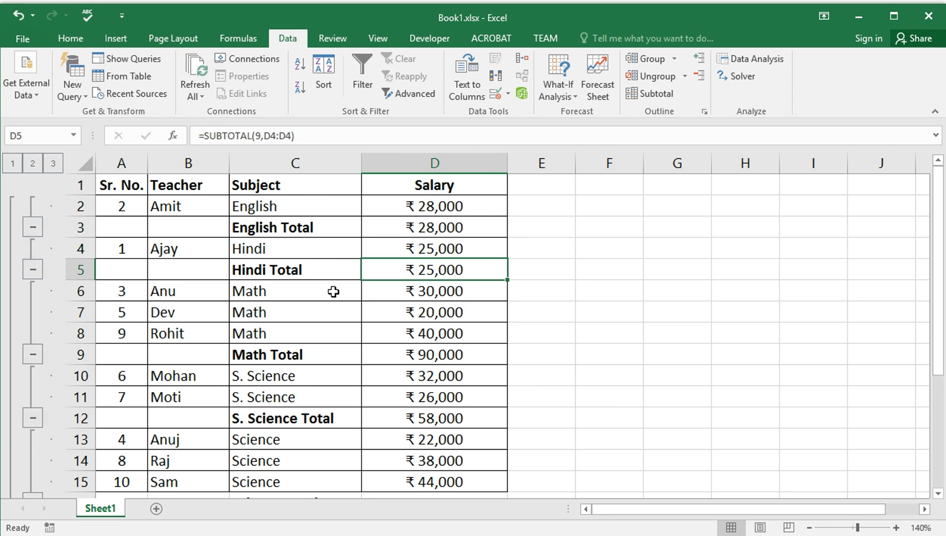
pyautogui.moveTo(409, 288); pyautogui.dragTo(408, 335)
pyautogui.scroll(-2, 494, 272)
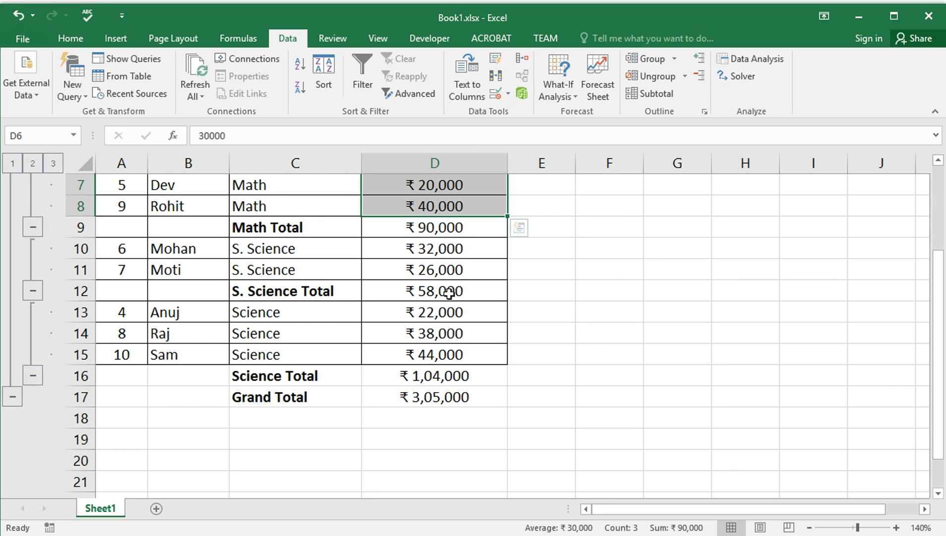
pyautogui.scroll(2, 397, 347)
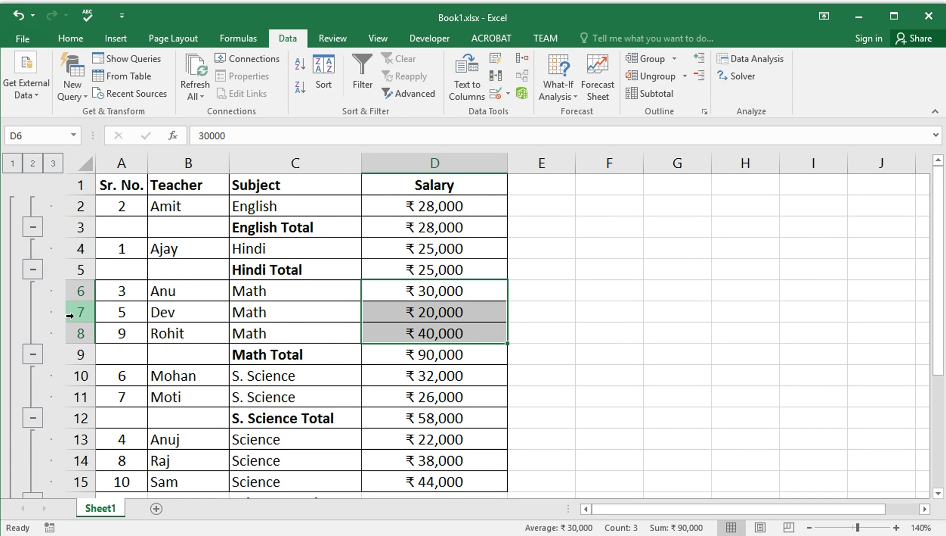
pyautogui.scroll(-2, 74, 317)
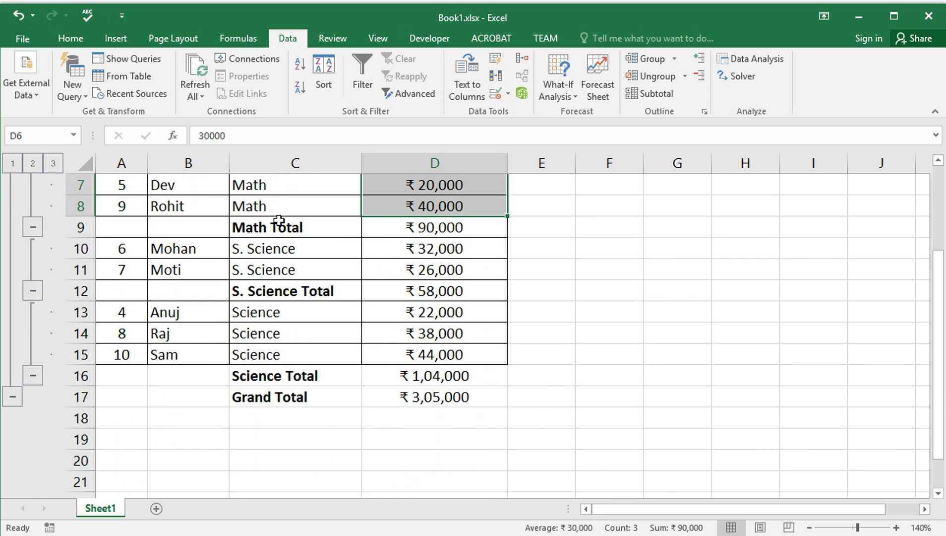
# Test the subtotal outline by collapsing and expanding the S. Science group and the Math group.
pyautogui.click(33, 291)
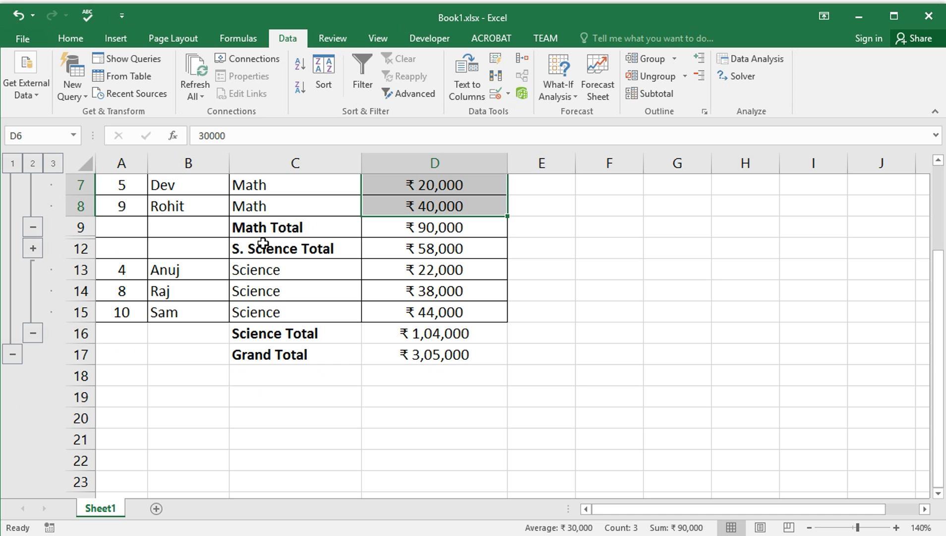
pyautogui.click(32, 248)
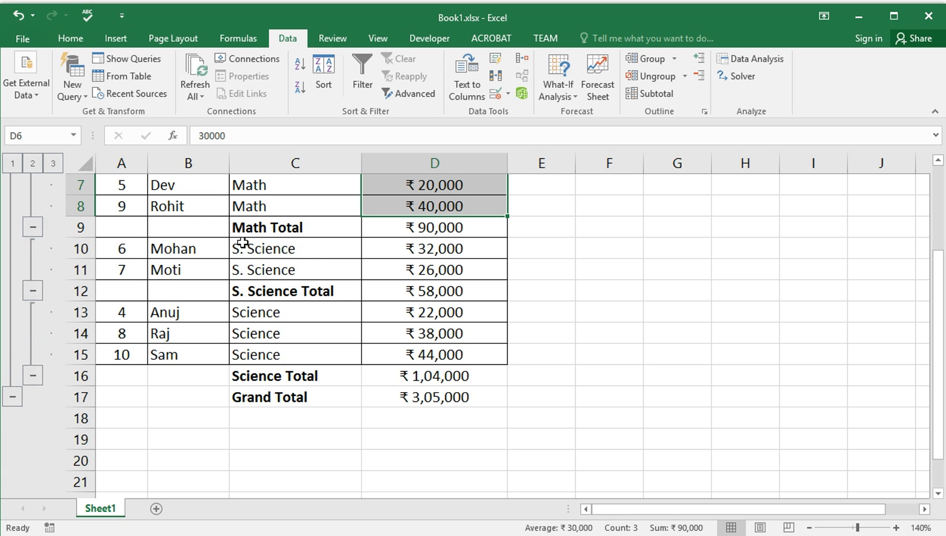
pyautogui.scroll(3, 243, 243)
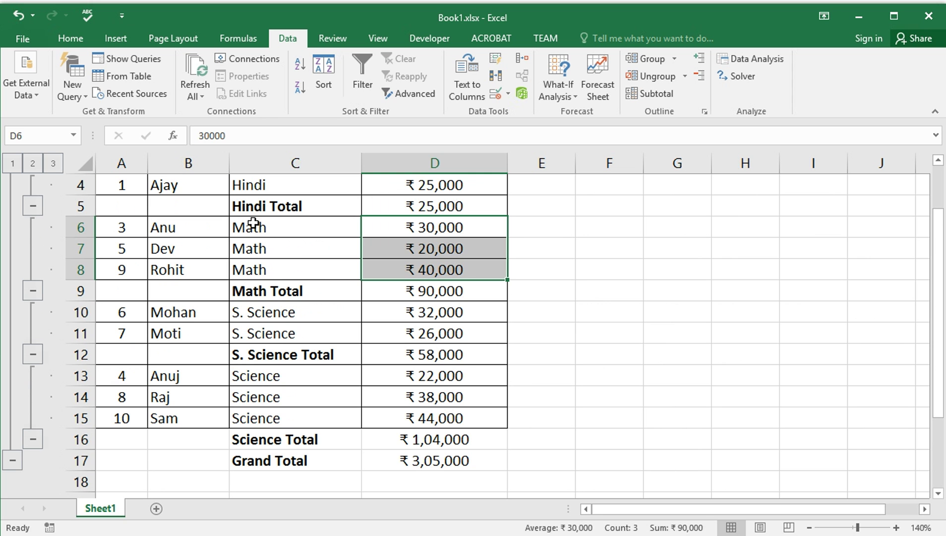
pyautogui.moveTo(253, 226); pyautogui.dragTo(253, 288)
pyautogui.click(36, 288)
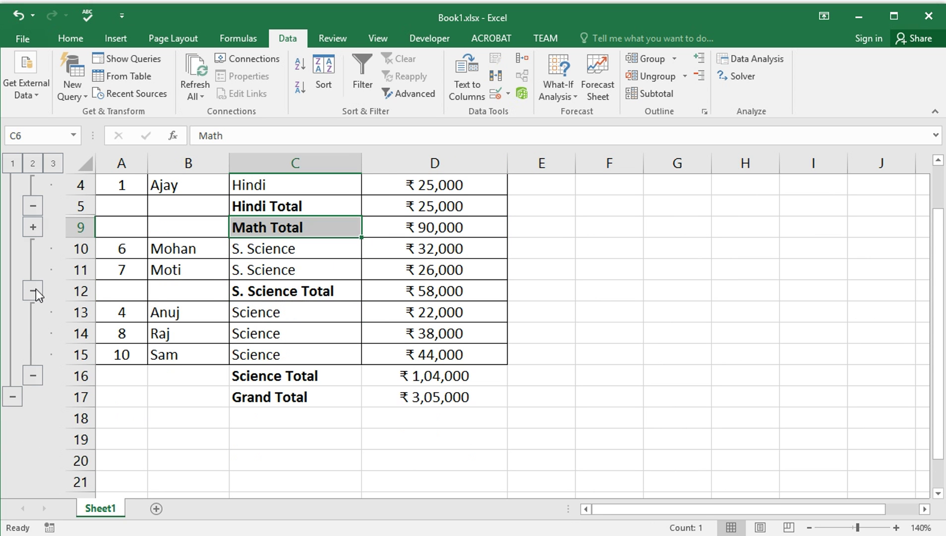
pyautogui.click(36, 228)
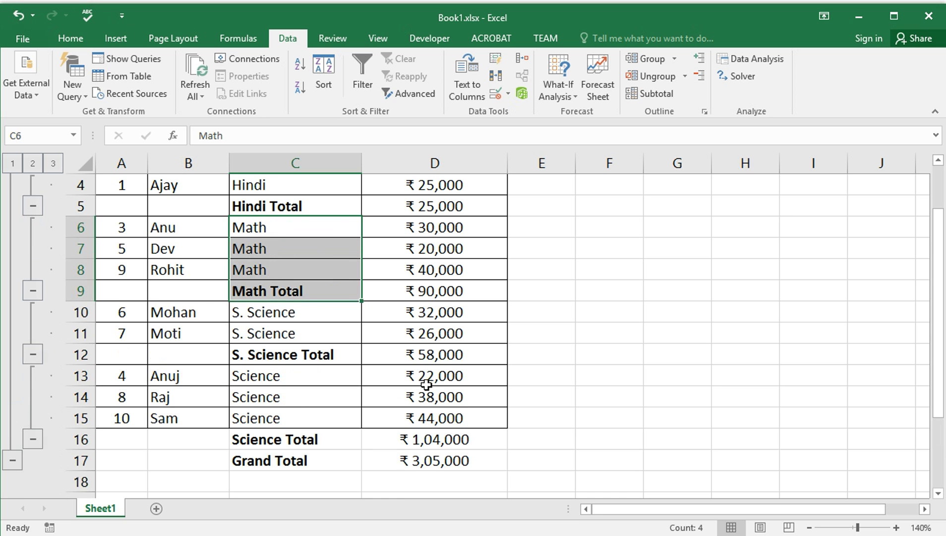
# Replace the current subtotals with the Max of Salary at each change in Subject.
pyautogui.scroll(1, 391, 352)
pyautogui.hotkey('ctrl', 'Home')
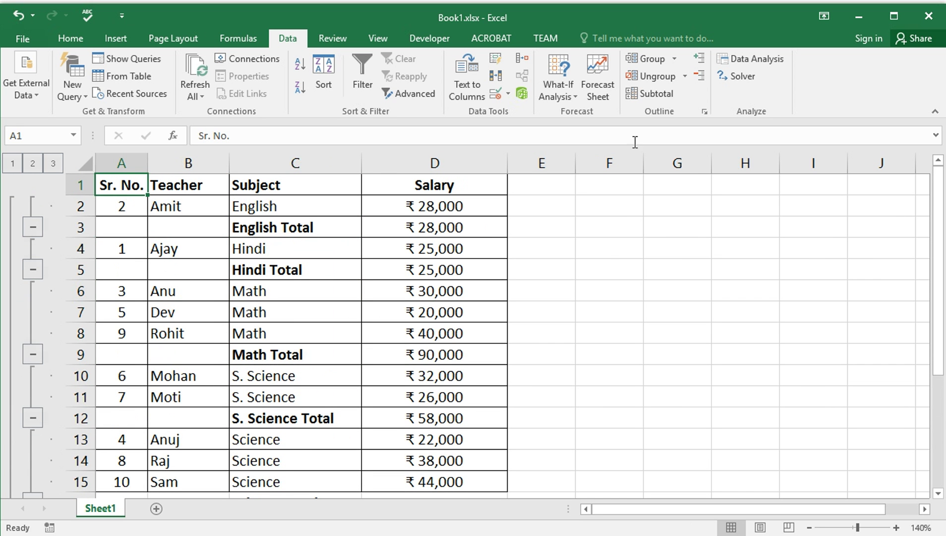
pyautogui.click(661, 92)
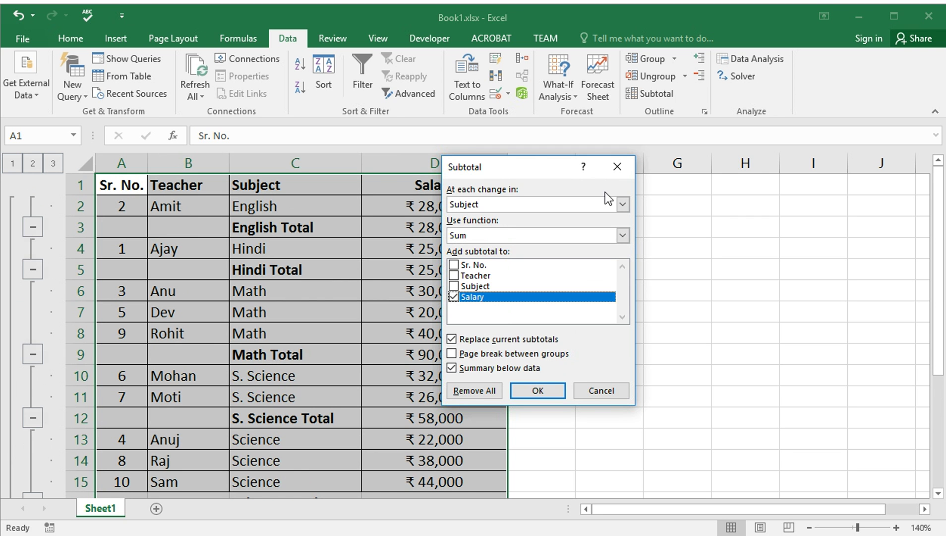
pyautogui.click(620, 236)
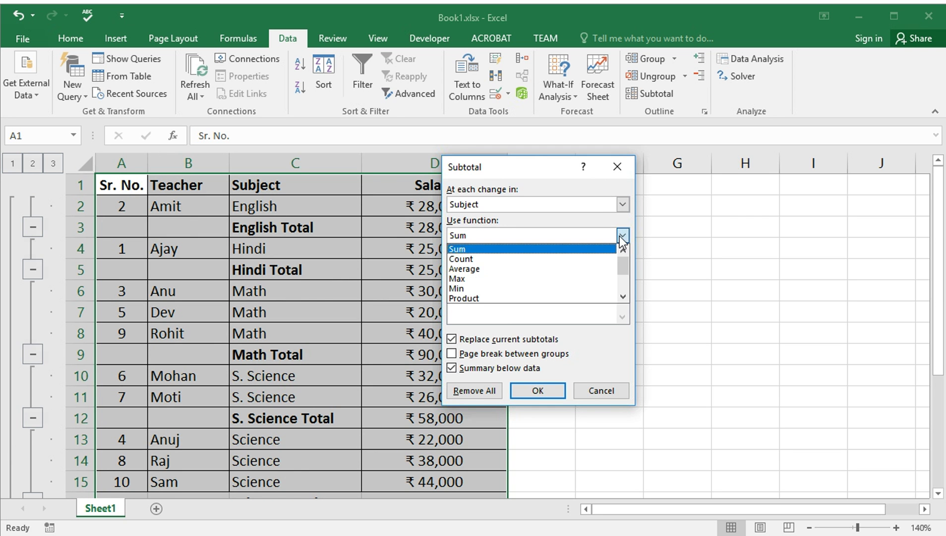
pyautogui.click(597, 277)
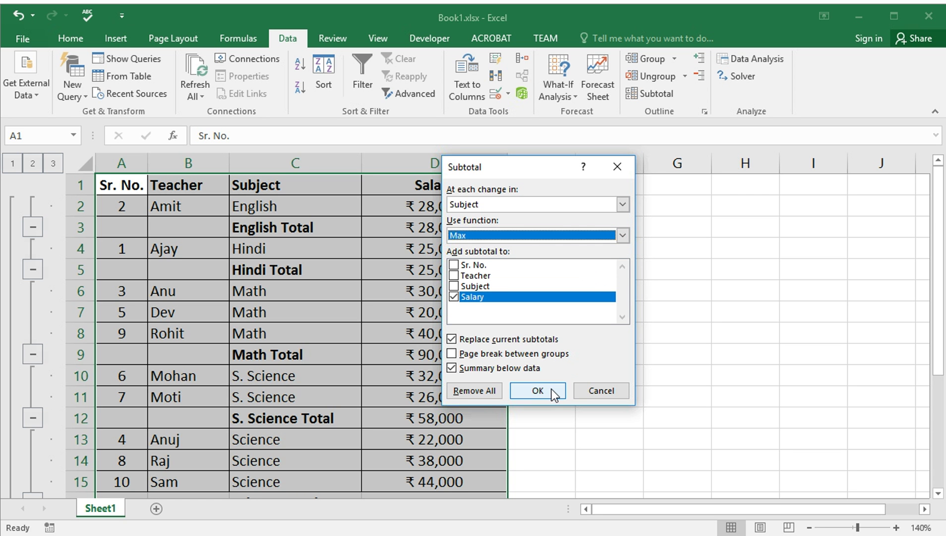
pyautogui.click(538, 390)
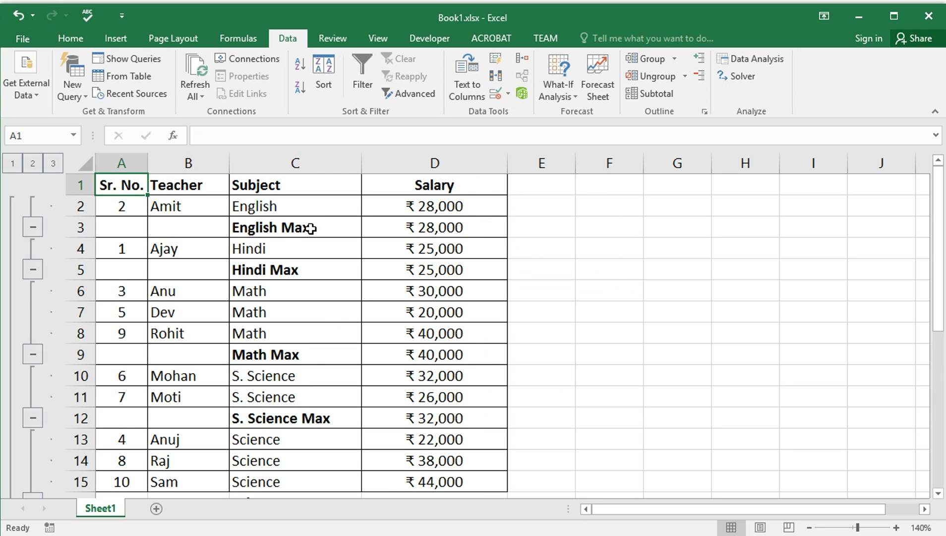
# Examine the maximum salary rows for Math, S. Science and Science against the individual salaries.
pyautogui.scroll(-1, 304, 263)
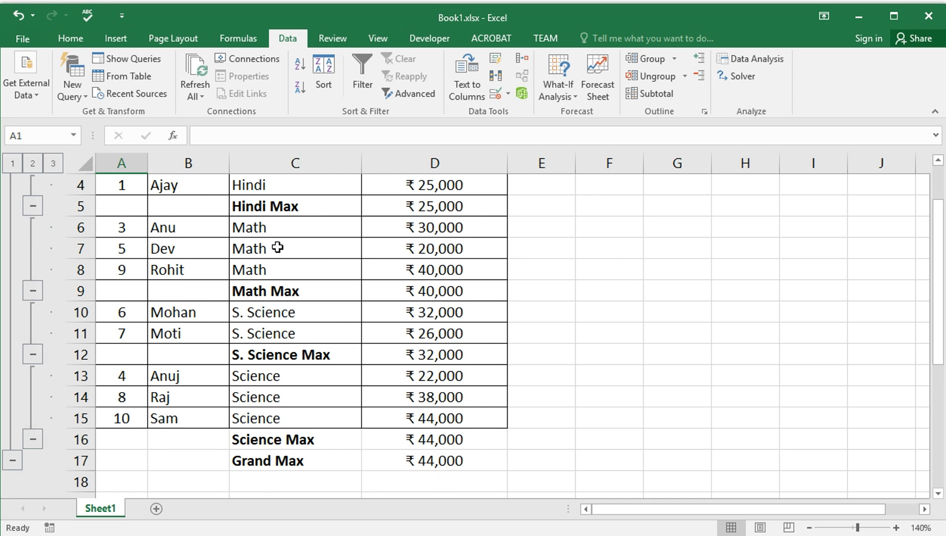
pyautogui.moveTo(296, 228); pyautogui.dragTo(293, 271)
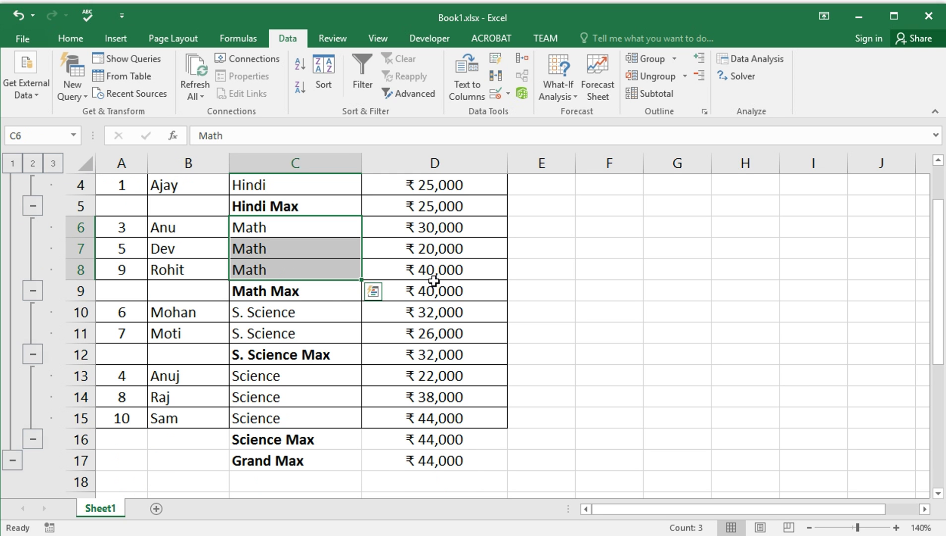
pyautogui.click(332, 292)
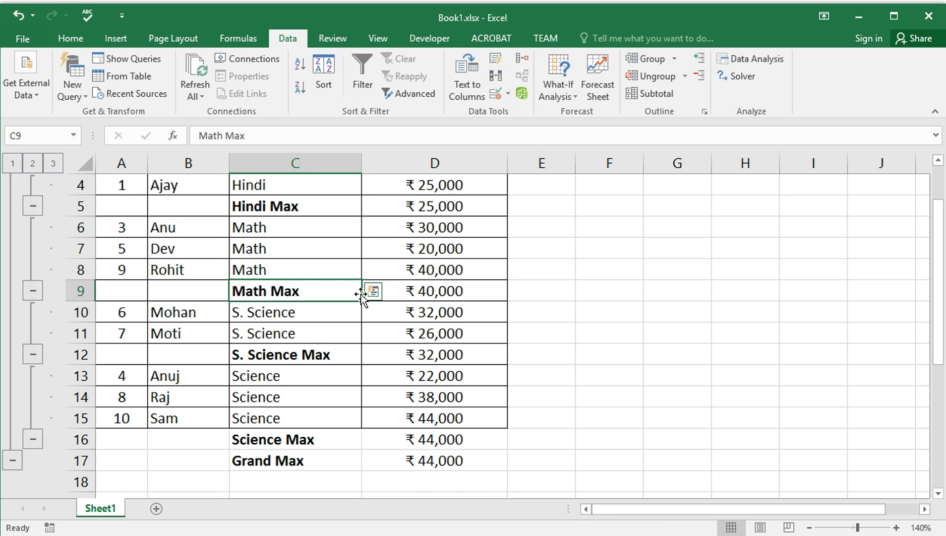
pyautogui.click(428, 290)
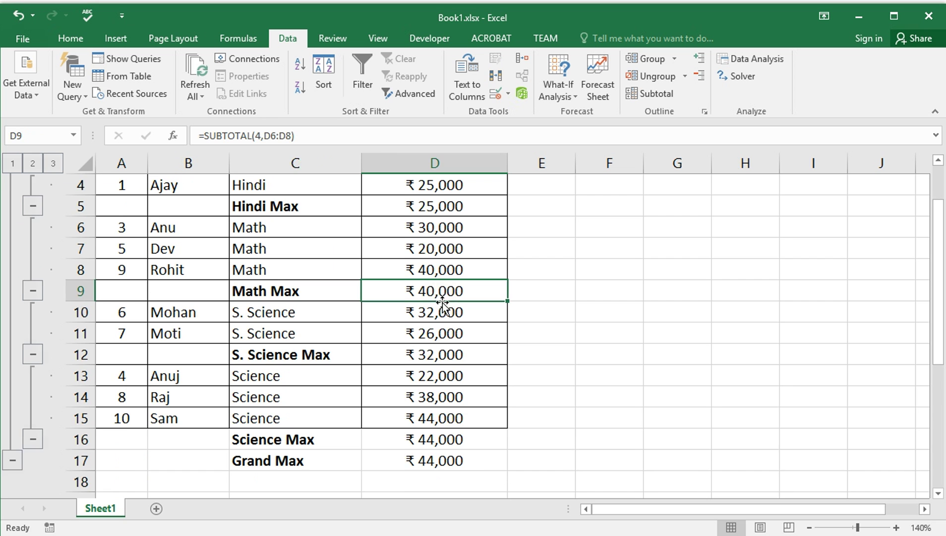
pyautogui.scroll(-1, 407, 320)
pyautogui.click(302, 295)
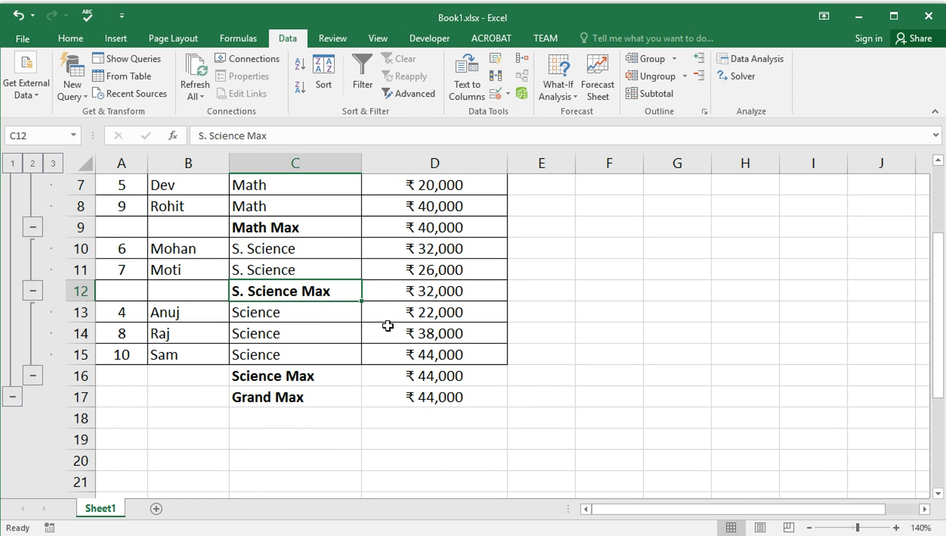
pyautogui.click(447, 354)
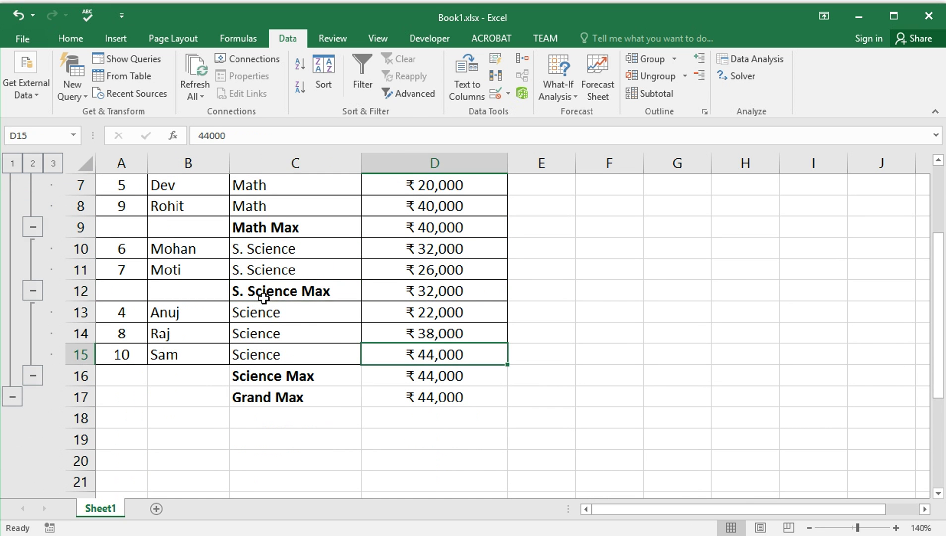
# Review the functions offered for the salary table's subtotals and leave the subtotal settings without applying a change.
pyautogui.scroll(2, 264, 298)
pyautogui.click(141, 183)
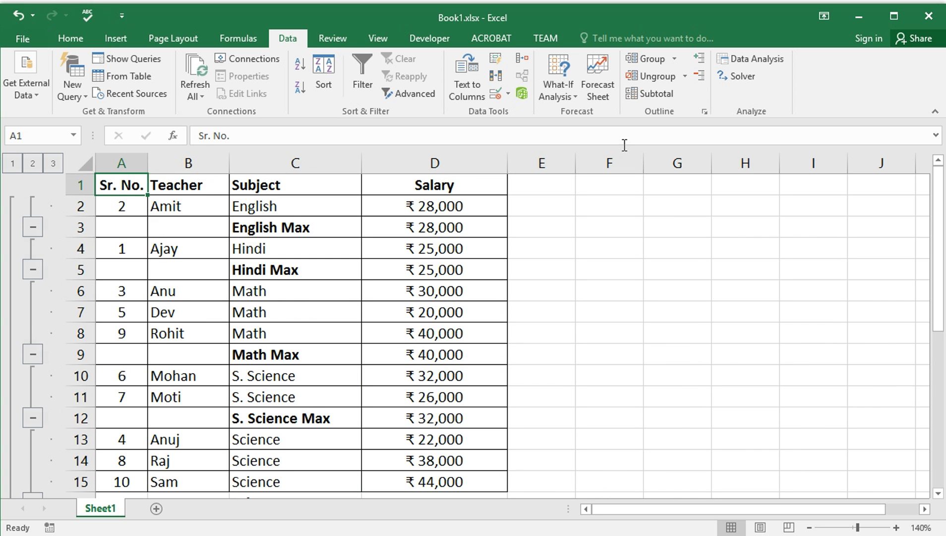
pyautogui.click(640, 93)
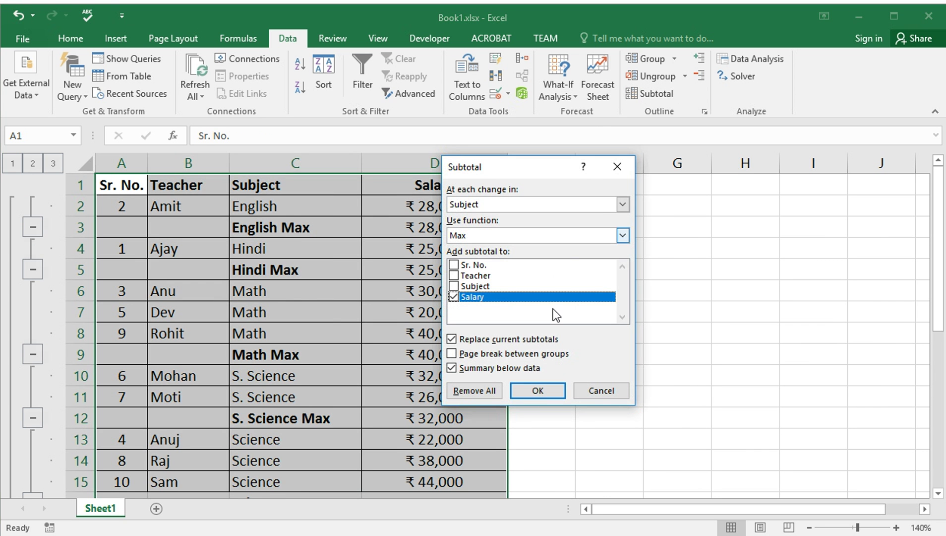
pyautogui.click(623, 236)
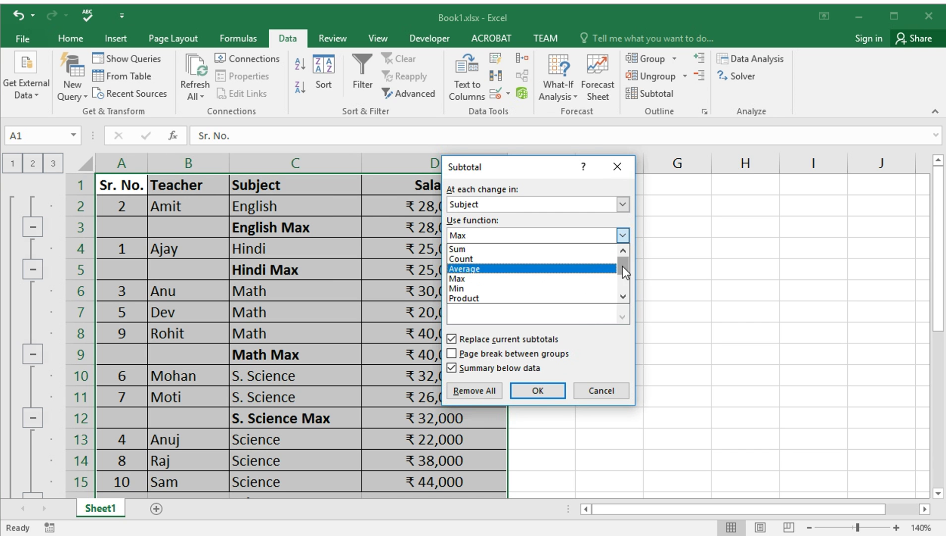
pyautogui.moveTo(626, 262)
pyautogui.mouseDown()
pyautogui.moveTo(623, 277)
pyautogui.moveTo(626, 260)
pyautogui.mouseUp()
pyautogui.click(599, 390)
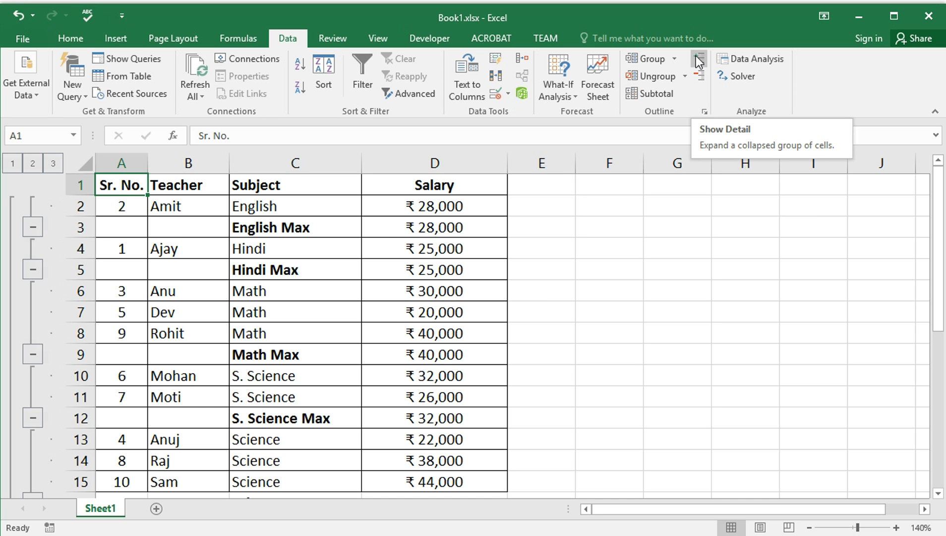
# Hide the detail of the whole table A1:D17, leaving only the headers, subject Max rows and Grand Max row.
pyautogui.scroll(-1, 169, 253)
pyautogui.scroll(1, 142, 227)
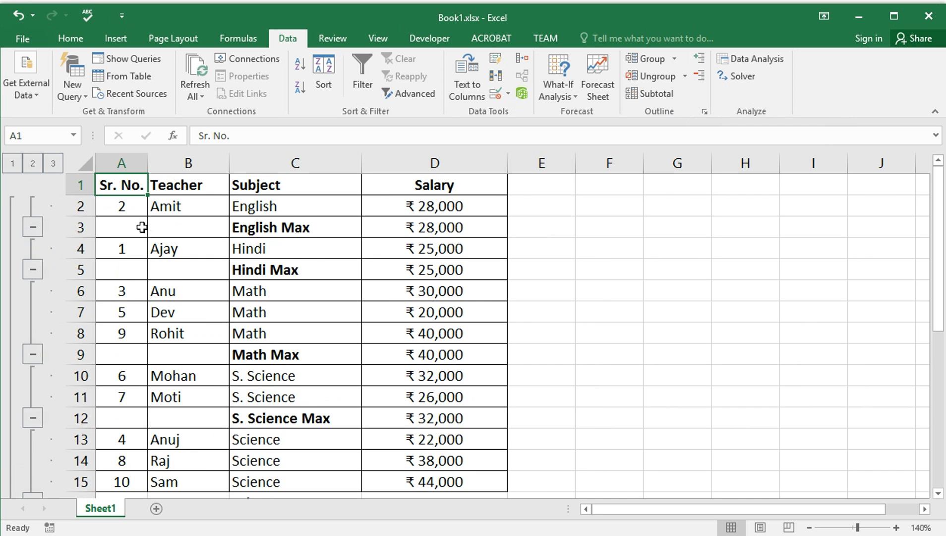
pyautogui.moveTo(124, 185); pyautogui.dragTo(449, 437)
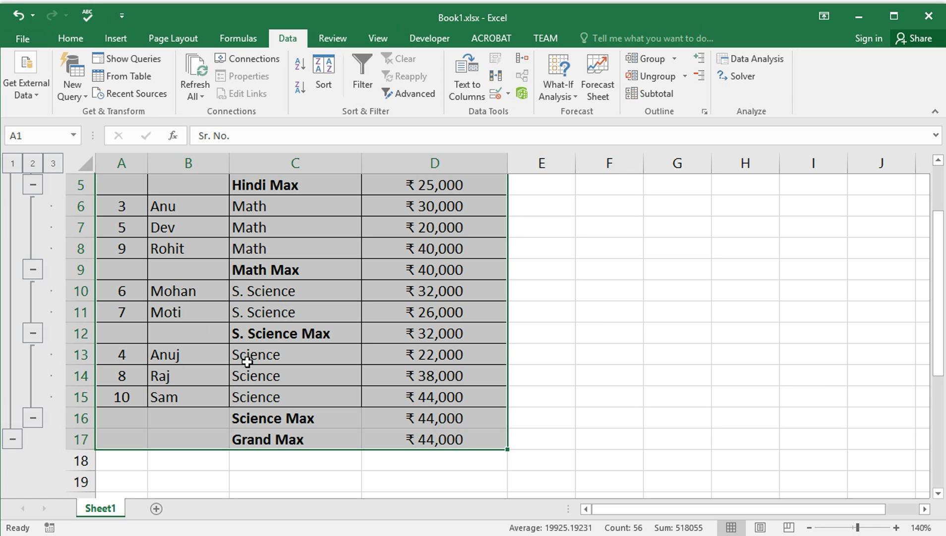
pyautogui.click(144, 357)
pyautogui.moveTo(145, 357); pyautogui.dragTo(276, 394)
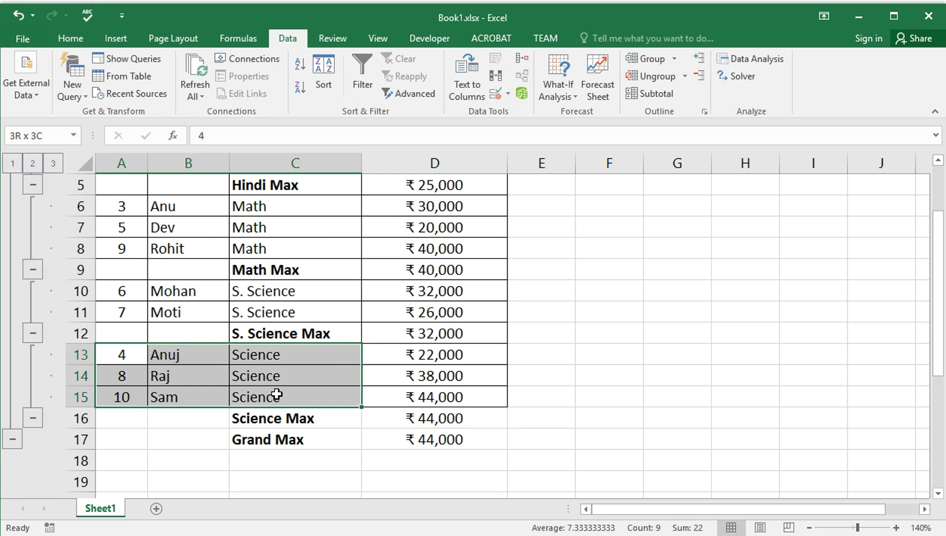
pyautogui.scroll(2, 114, 178)
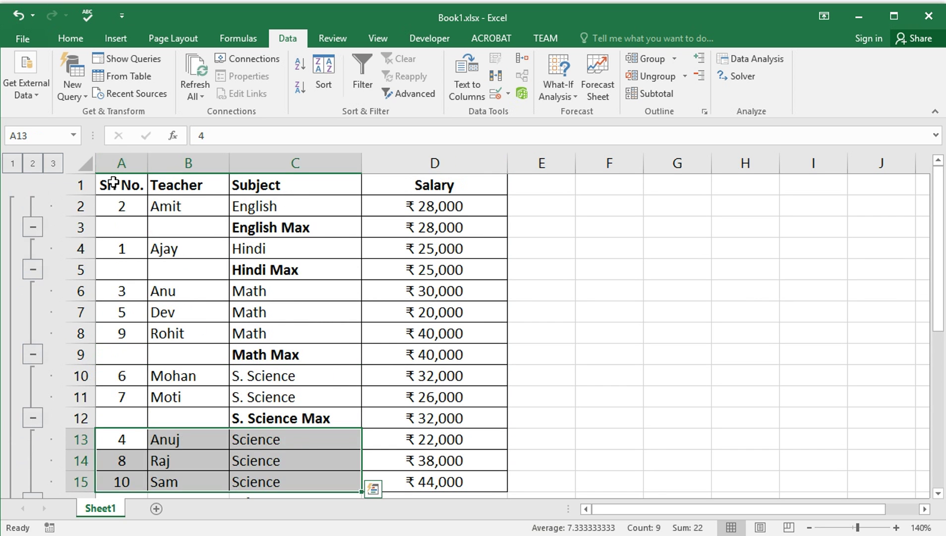
pyautogui.moveTo(104, 183); pyautogui.dragTo(426, 460)
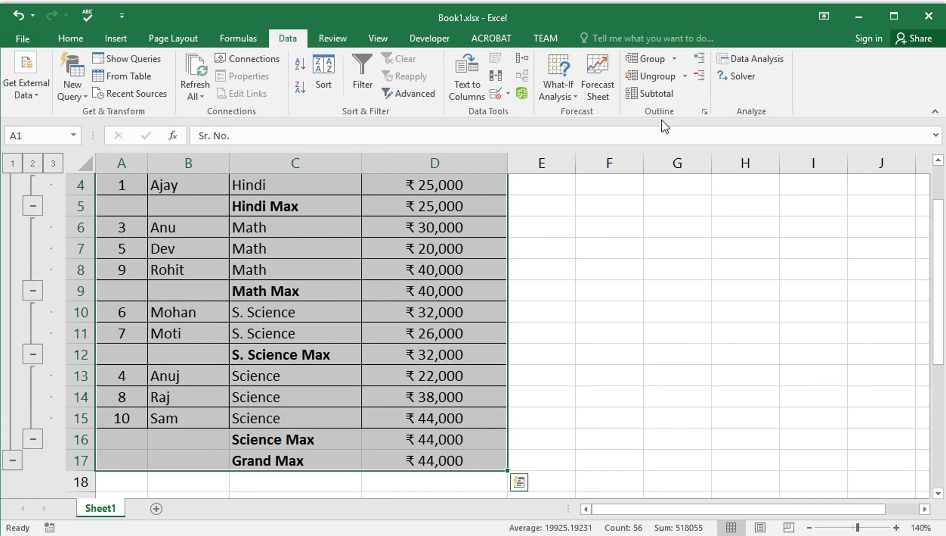
pyautogui.click(700, 78)
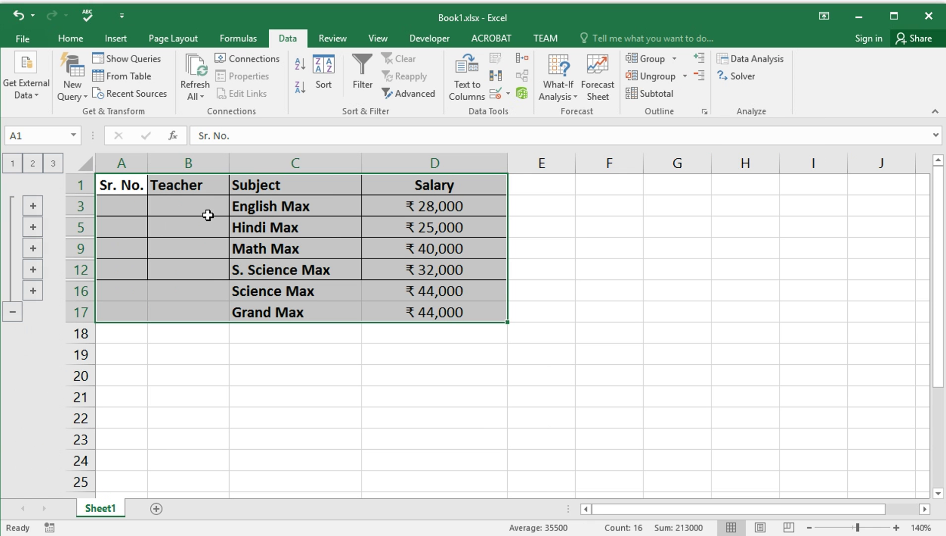
# Review the subject Max rows and hide detail for the whole table once more, down to the Grand Max row.
pyautogui.click(296, 206)
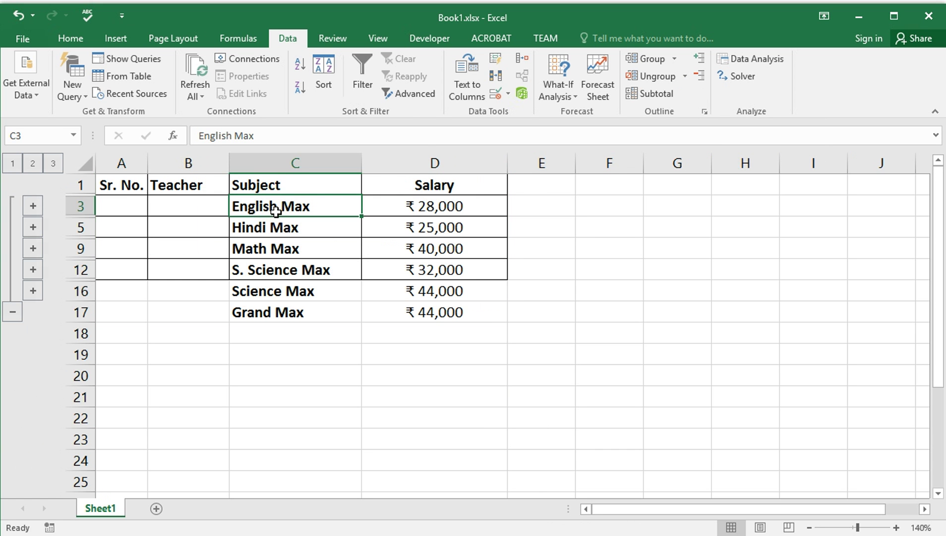
pyautogui.click(284, 229)
pyautogui.click(280, 249)
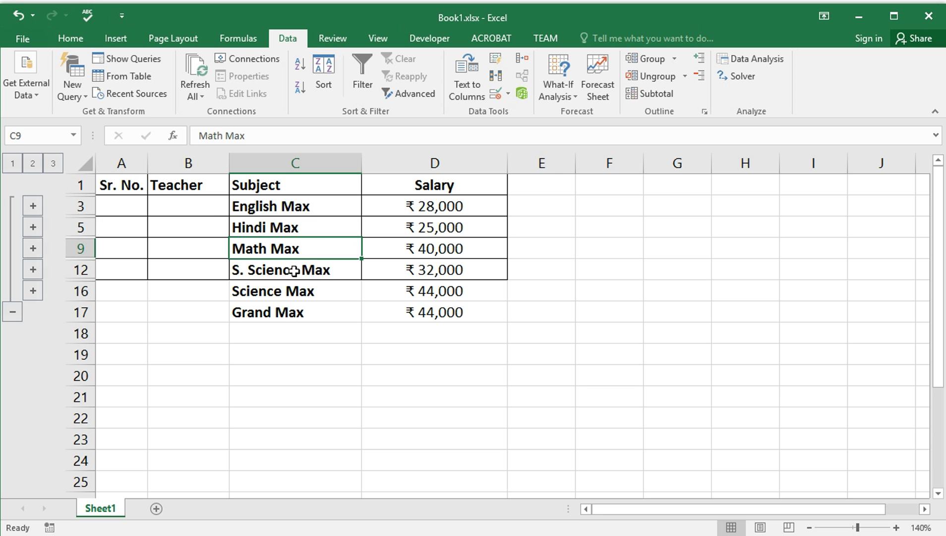
pyautogui.moveTo(132, 185); pyautogui.dragTo(436, 312)
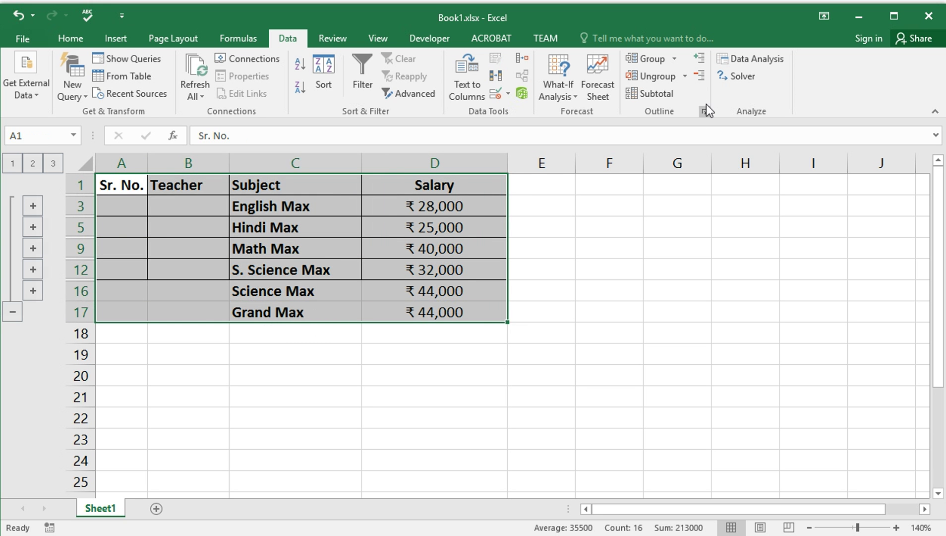
pyautogui.click(695, 75)
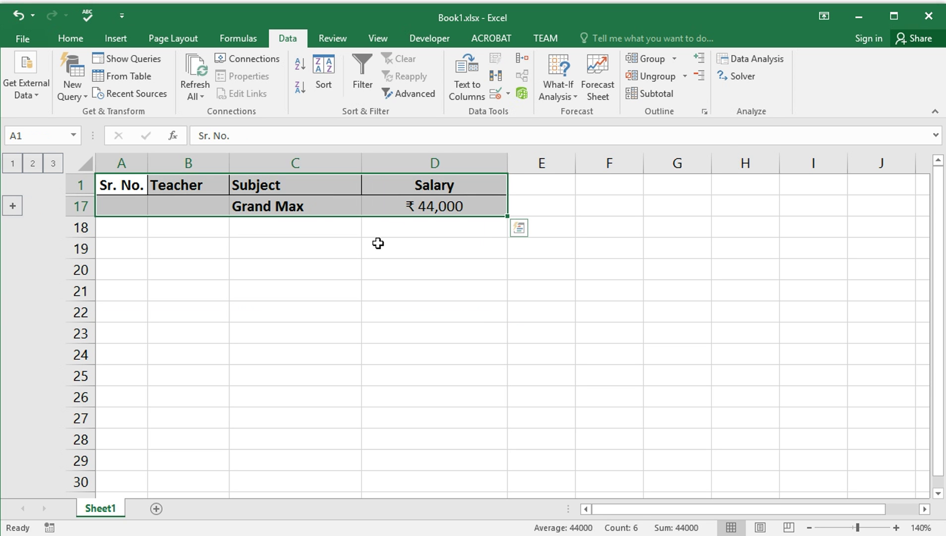
# Show the detail of the whole table level by level, including the English, Hindi, Math and S. Science groups in rows 1 to 12.
pyautogui.click(697, 58)
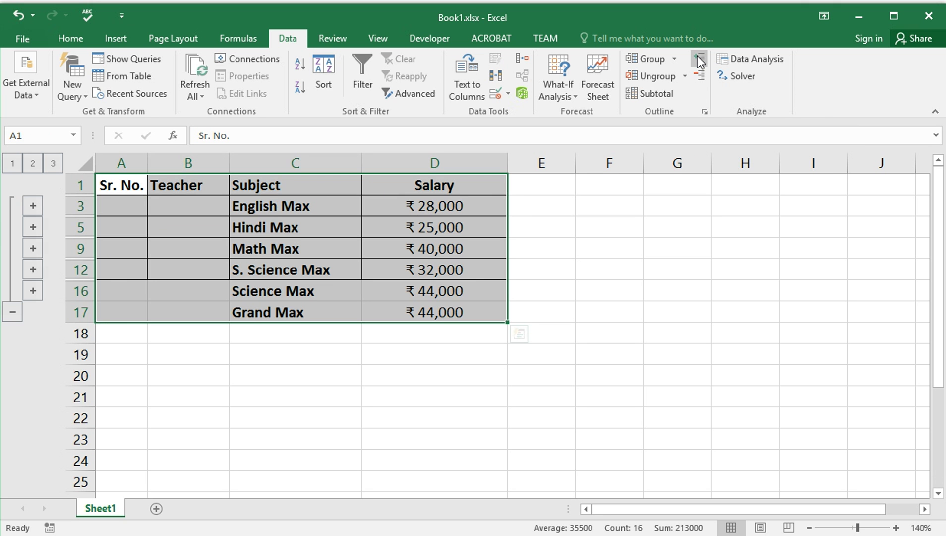
pyautogui.click(697, 58)
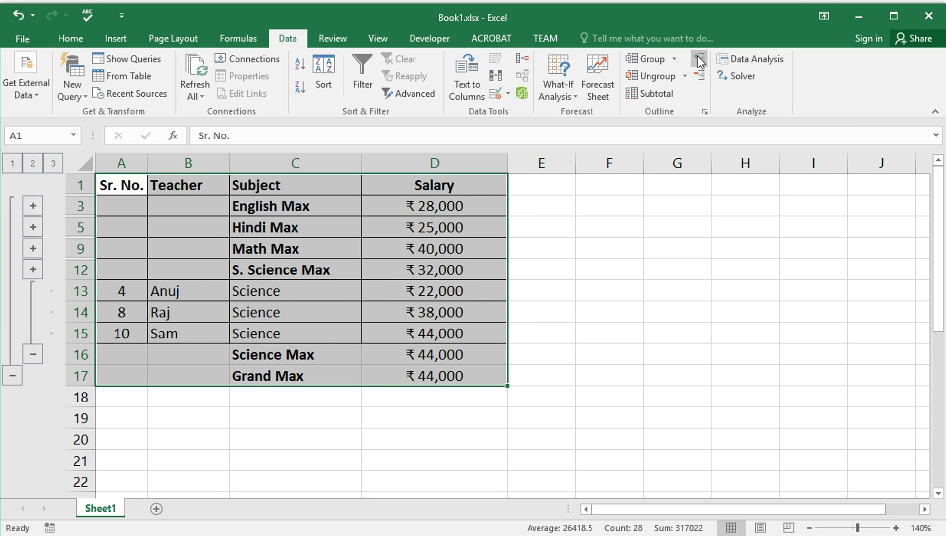
pyautogui.click(131, 185)
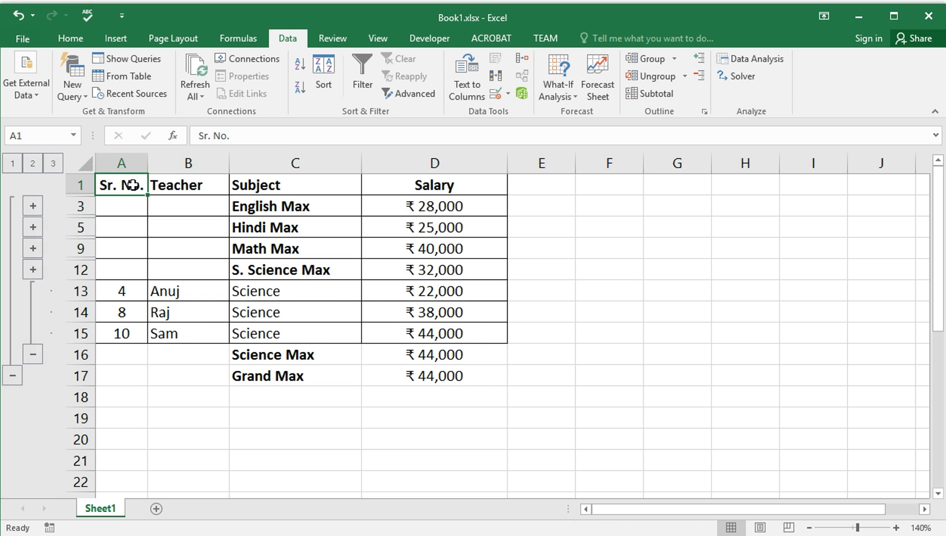
pyautogui.moveTo(131, 185); pyautogui.dragTo(481, 270)
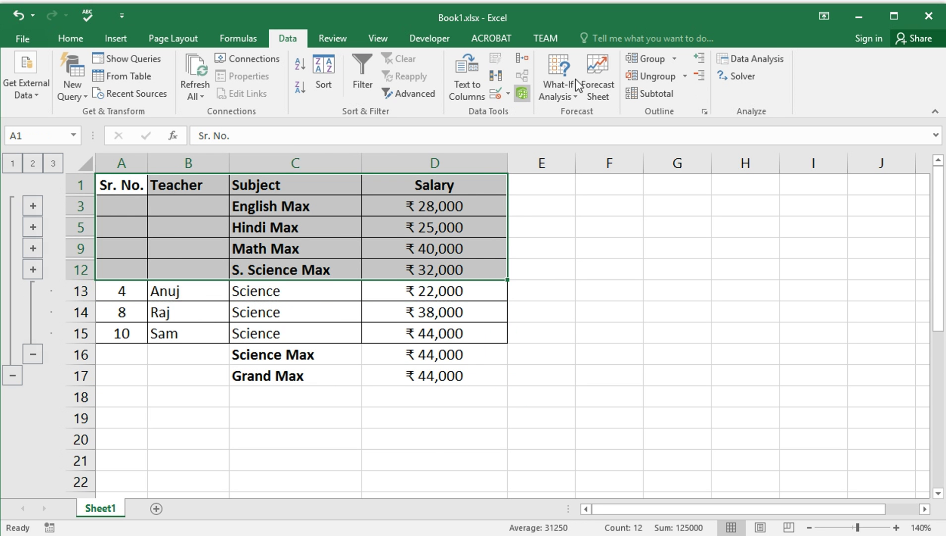
pyautogui.click(695, 57)
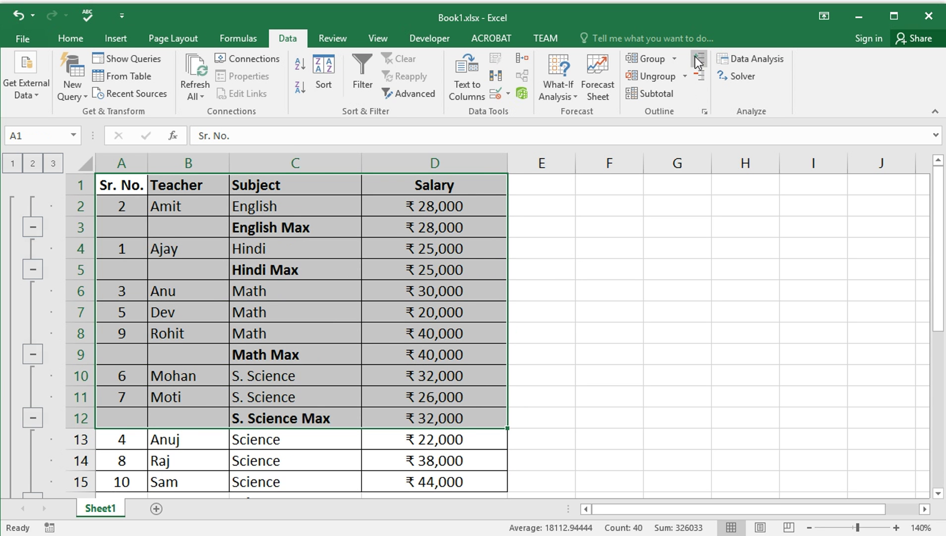
pyautogui.click(337, 269)
pyautogui.scroll(-5, 337, 270)
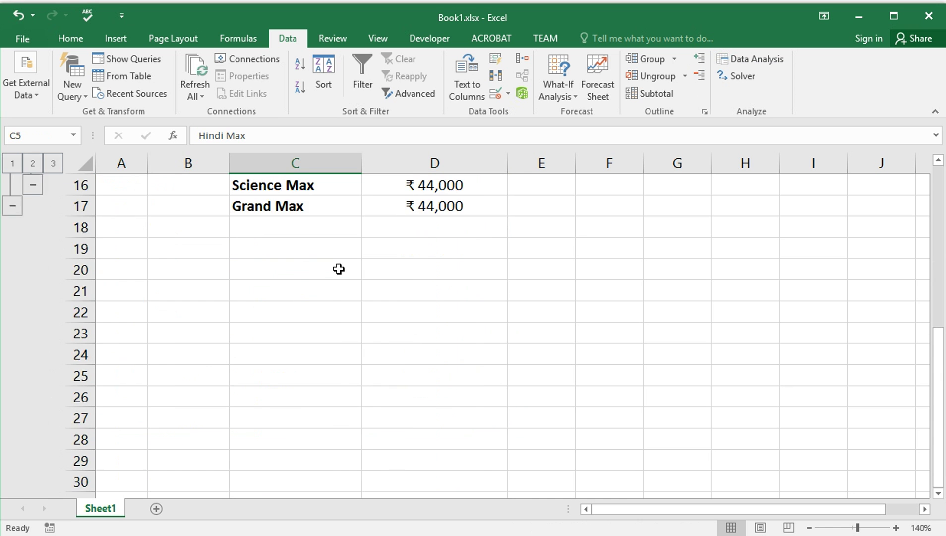
pyautogui.scroll(5, 337, 269)
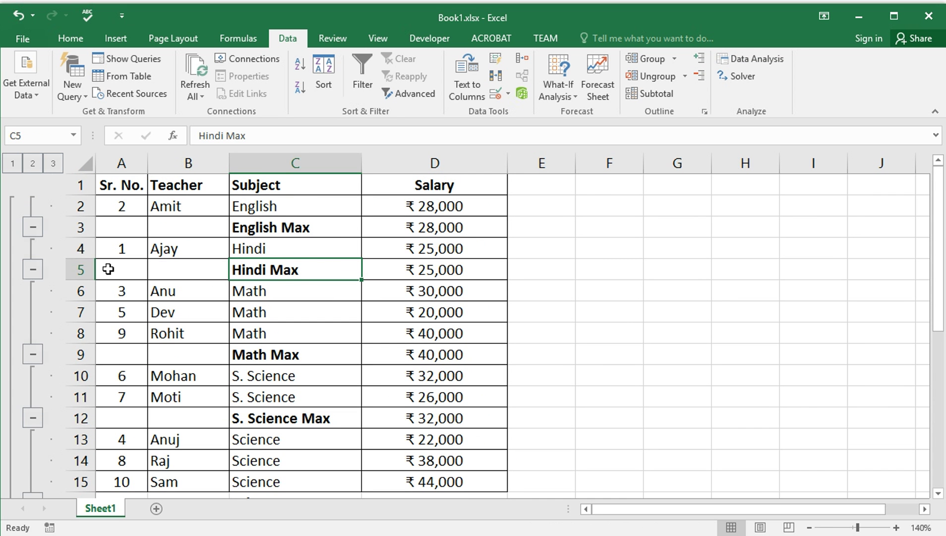
# Collapse the English and Hindi groups individually, and test collapsing and expanding the outer Grand Max group.
pyautogui.click(33, 227)
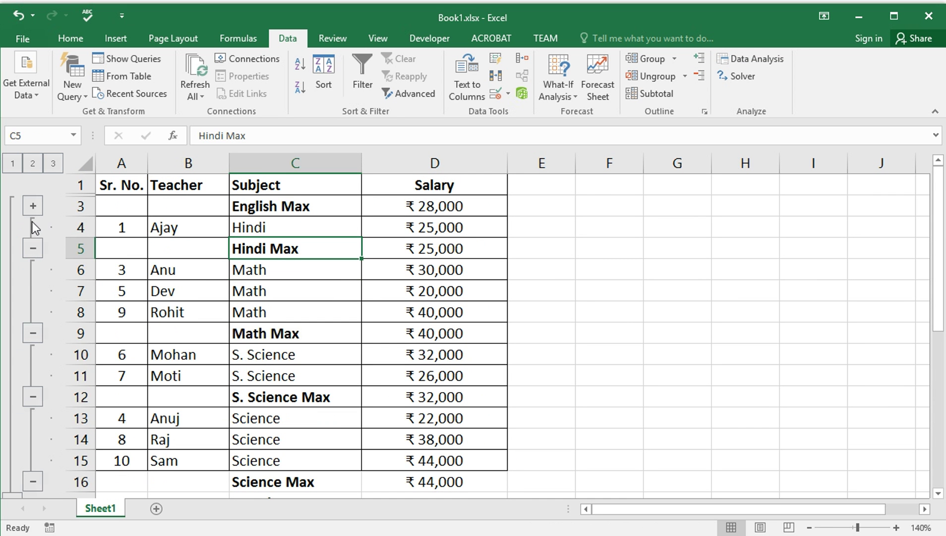
pyautogui.click(32, 244)
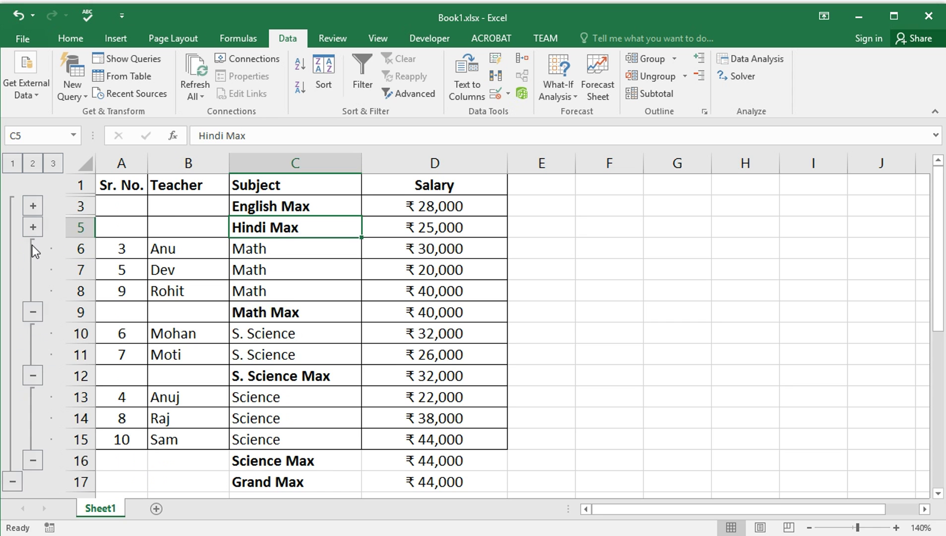
pyautogui.scroll(-2, 31, 244)
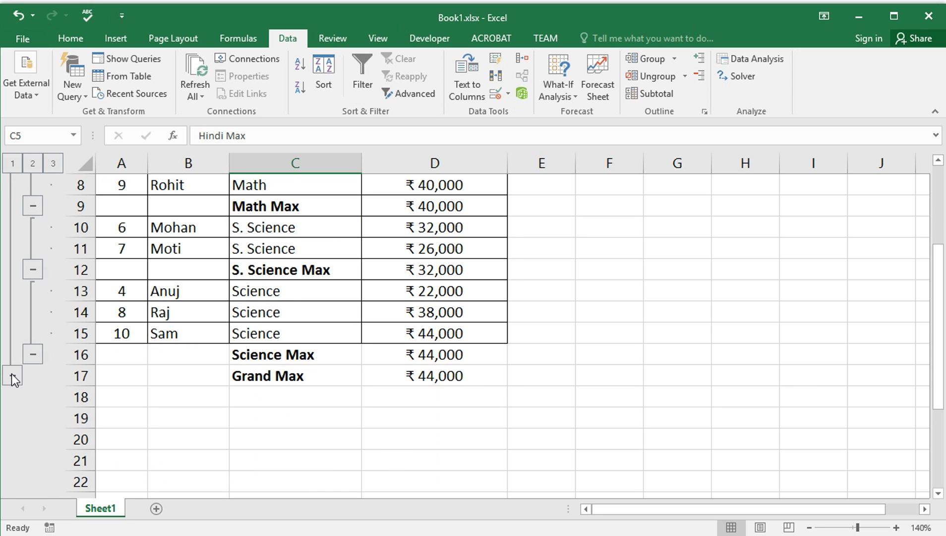
pyautogui.click(11, 376)
pyautogui.scroll(1, 14, 320)
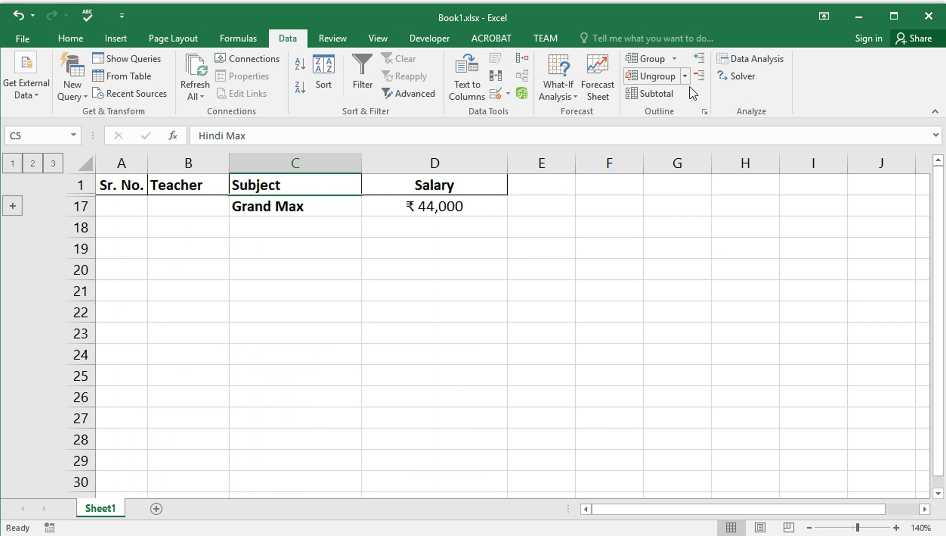
pyautogui.click(12, 205)
pyautogui.click(123, 187)
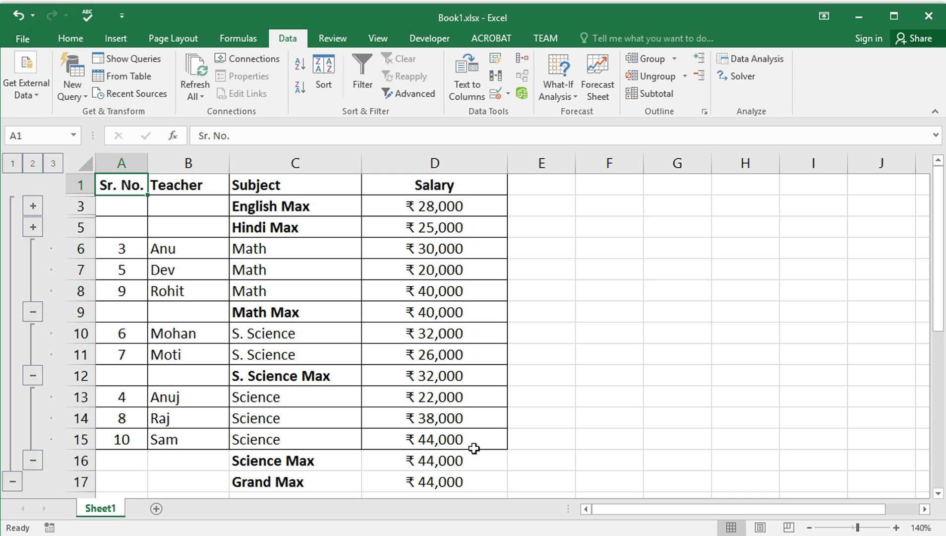
pyautogui.click(499, 461)
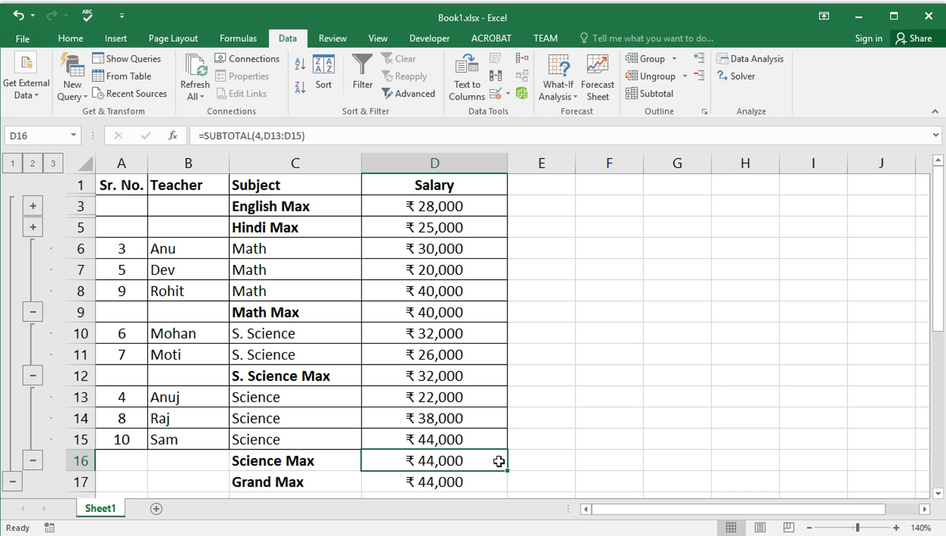